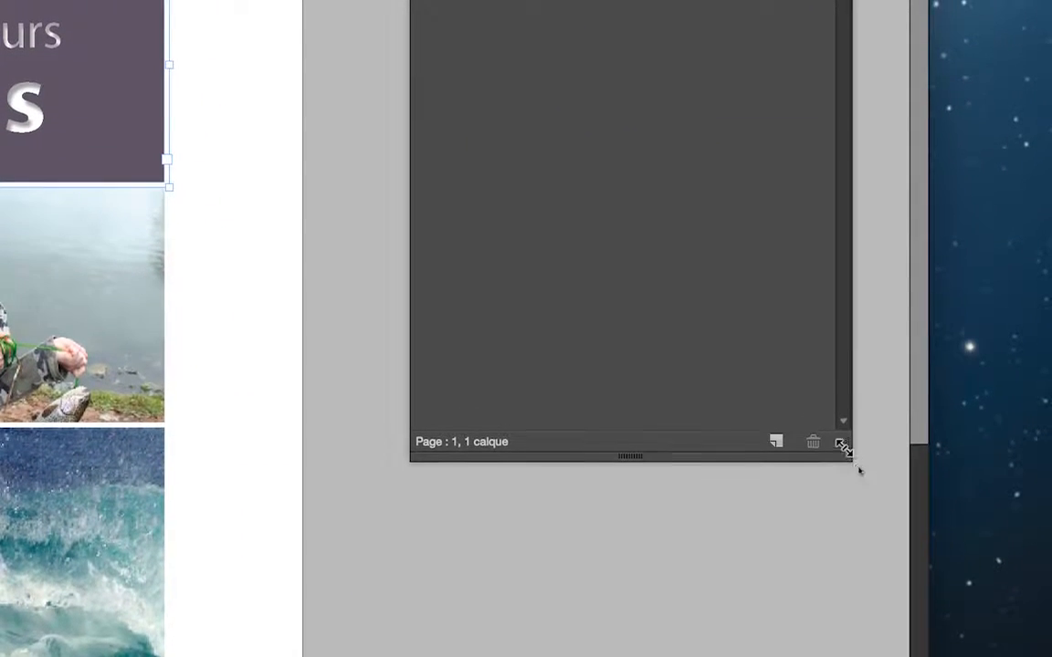
Step: Shorten the Calques panel and add a new layer above Calque 1
{"action": "left_click_drag", "start_coordinate": [844, 448], "coordinate": [839, 301]}
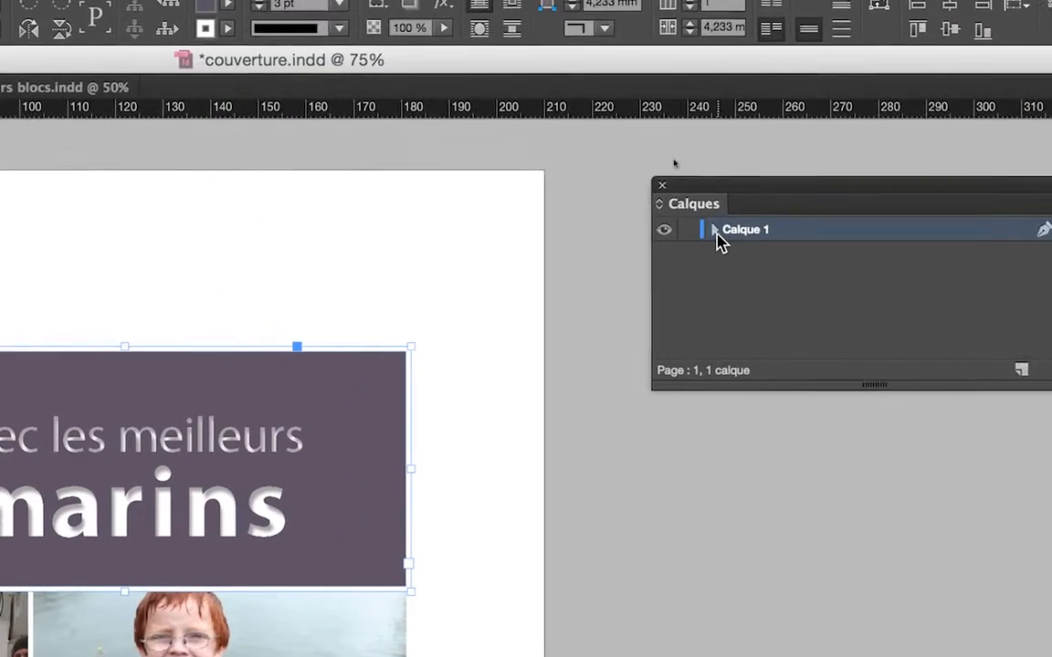
{"action": "left_click", "coordinate": [587, 176]}
{"action": "left_click", "coordinate": [717, 232]}
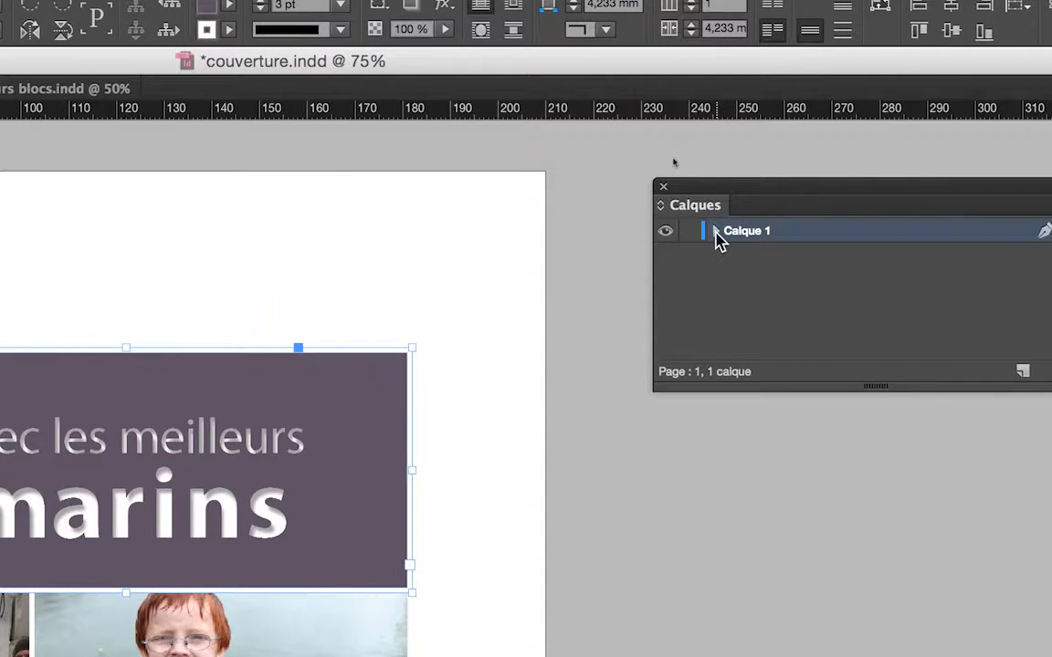
{"action": "left_click", "coordinate": [717, 232]}
{"action": "left_click", "coordinate": [717, 232]}
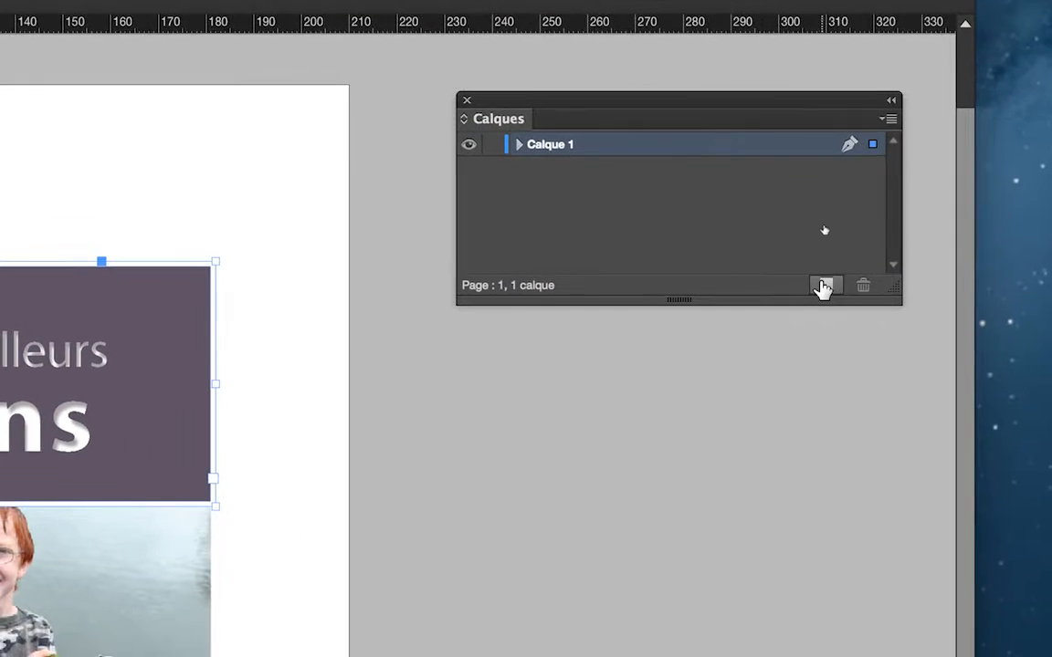
{"action": "left_click", "coordinate": [821, 285]}
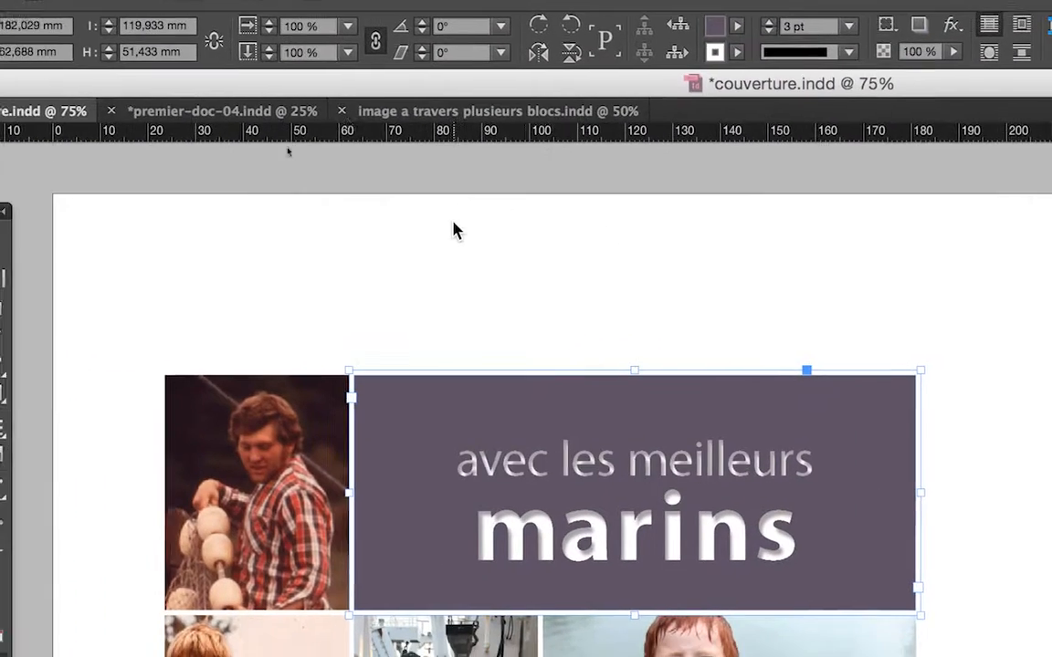
Step: Try copying the selected "avec les meilleurs marins" block from Calque 1 to Calque 2
{"action": "left_click", "coordinate": [453, 228]}
{"action": "left_click", "coordinate": [447, 287]}
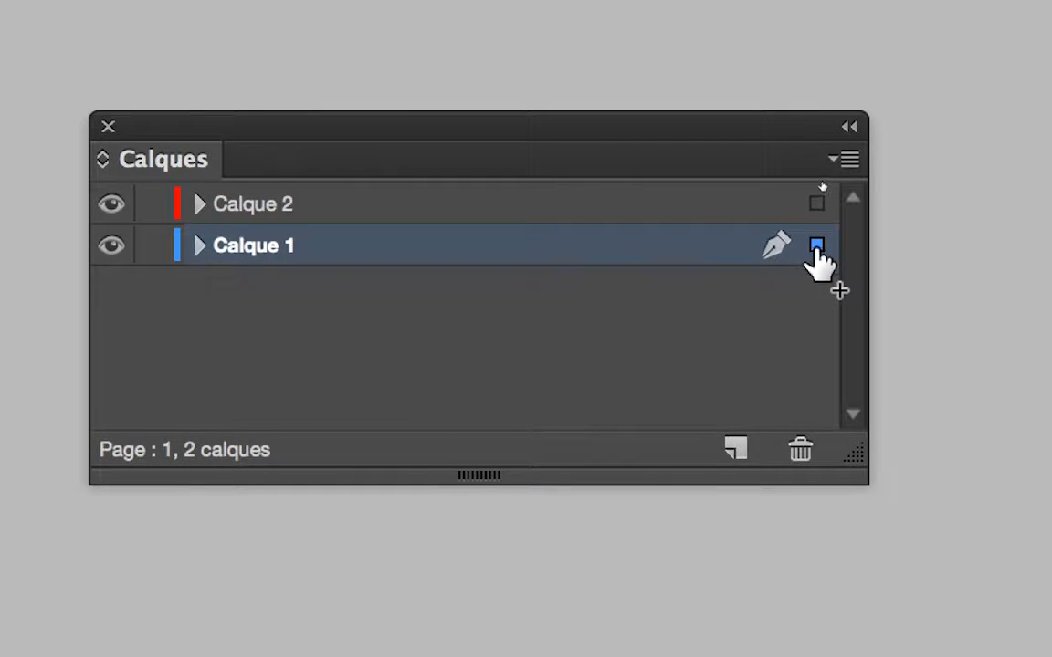
{"action": "left_click_drag", "start_coordinate": [811, 237], "coordinate": [814, 229]}
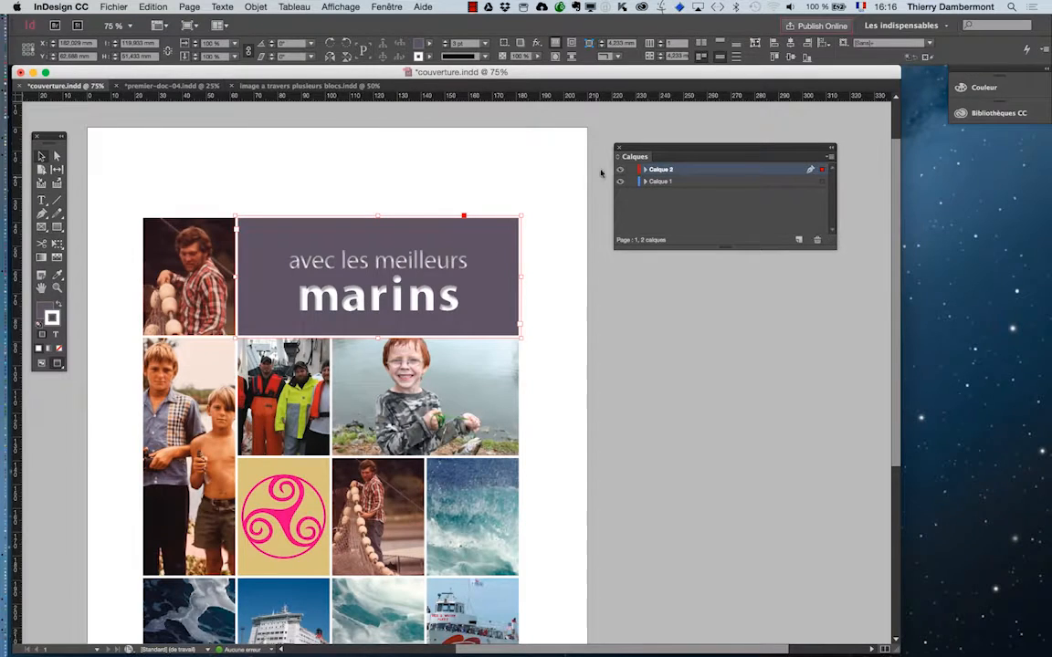
Step: Move and enlarge the Calques panel, and expand Calque 1 to show its full list of objects
{"action": "left_click_drag", "start_coordinate": [639, 149], "coordinate": [668, 196]}
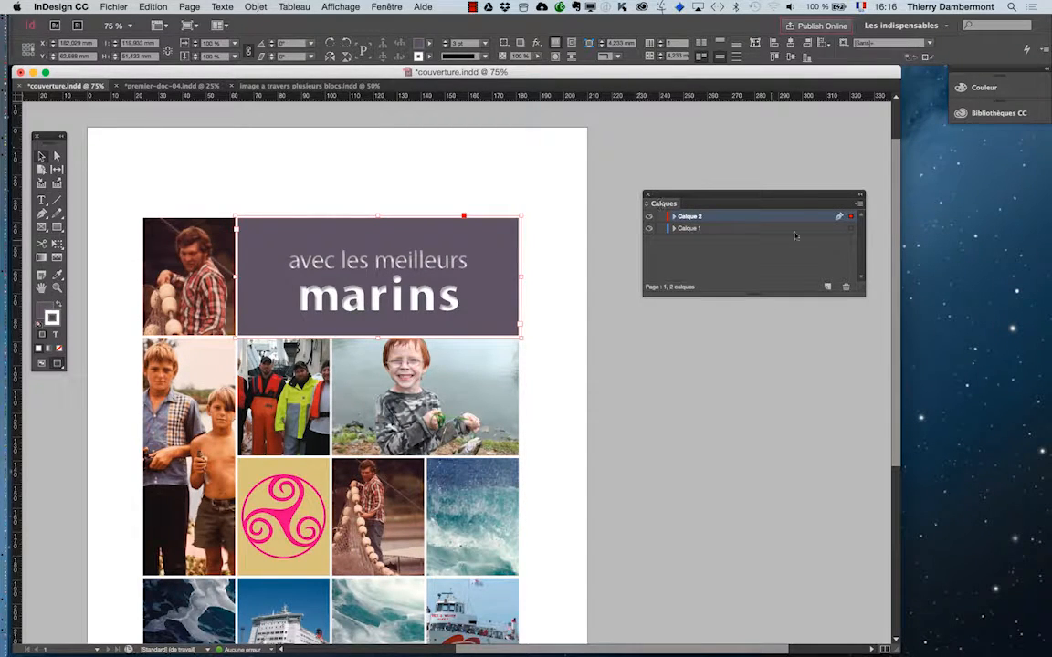
{"action": "left_click_drag", "start_coordinate": [860, 292], "coordinate": [782, 337]}
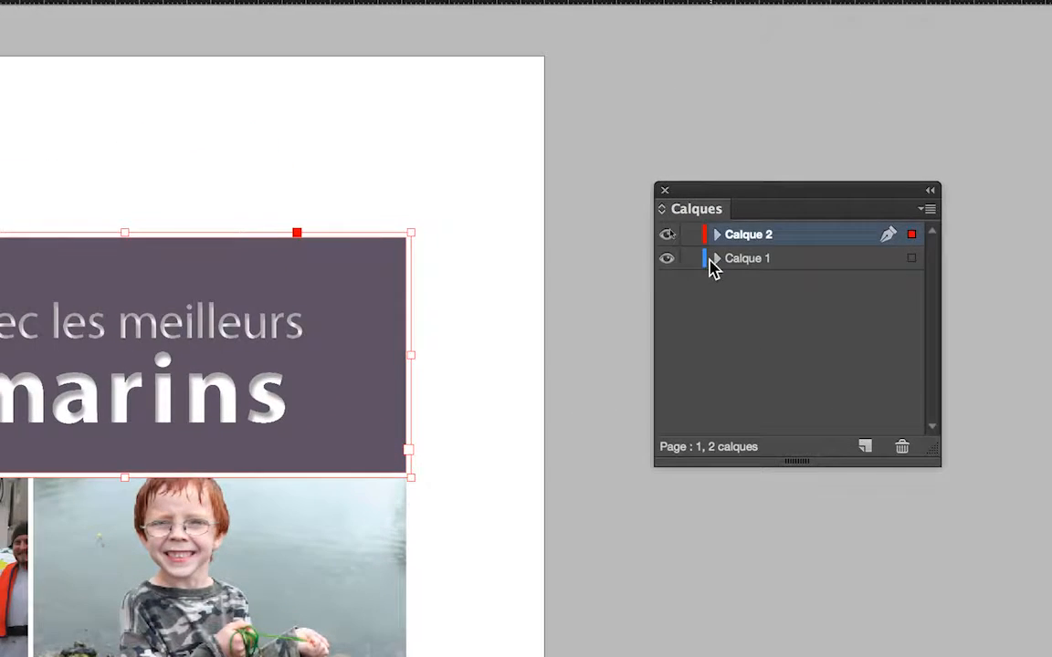
{"action": "left_click", "coordinate": [715, 260]}
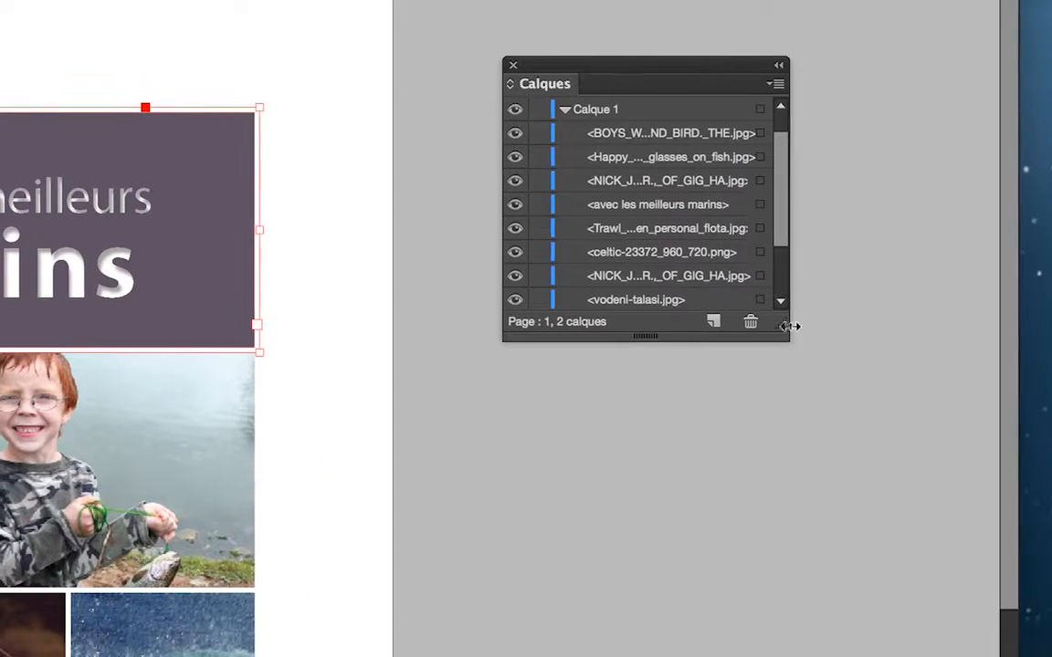
{"action": "left_click_drag", "start_coordinate": [790, 326], "coordinate": [887, 547]}
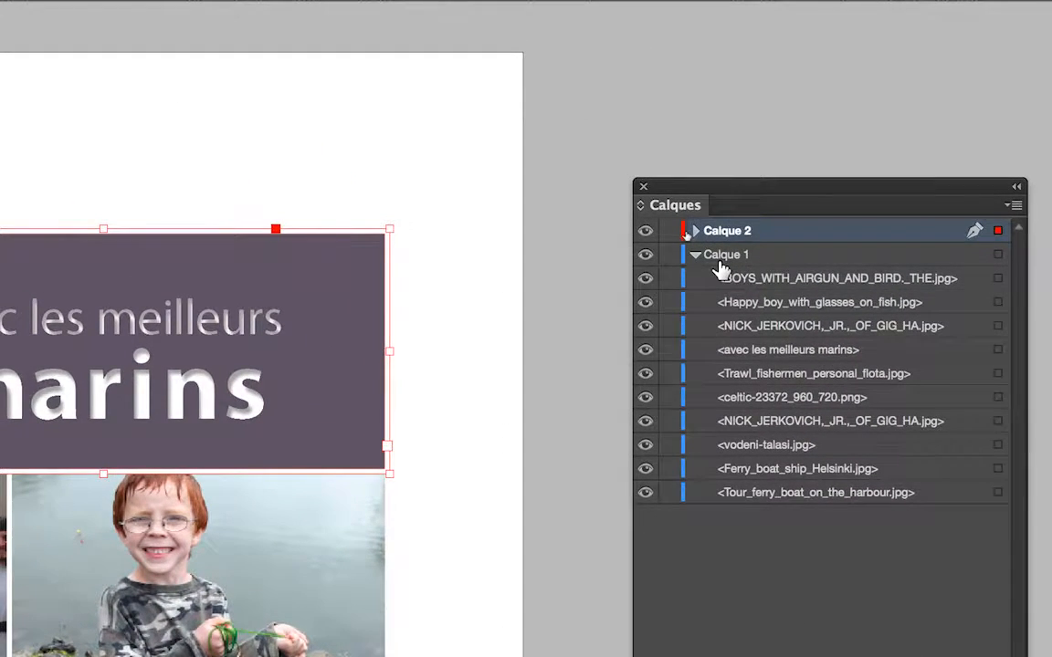
{"action": "left_click", "coordinate": [720, 260]}
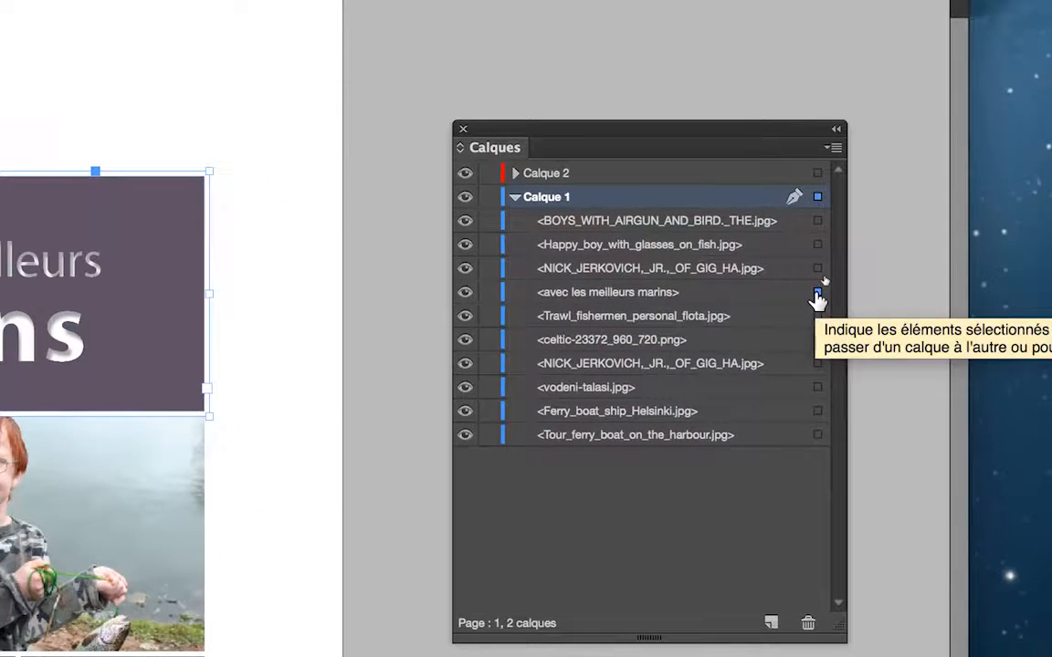
Step: Collapse Calque 1 and copy its selected "avec les meilleurs marins" block to Calque 2, keeping the original in place
{"action": "left_click_drag", "start_coordinate": [817, 294], "coordinate": [817, 184]}
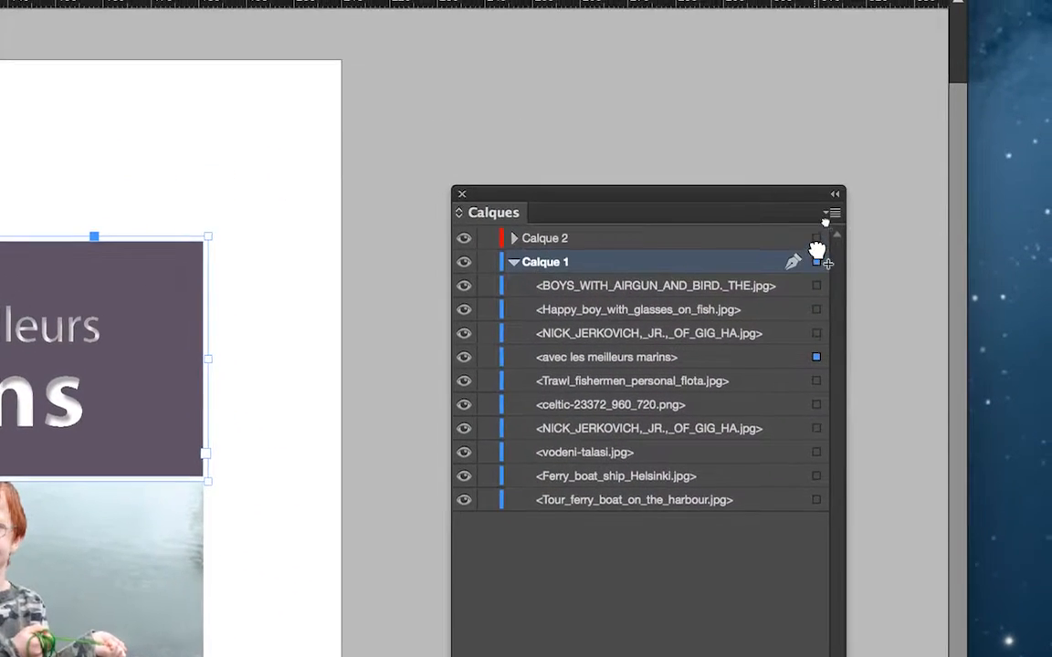
{"action": "left_click_drag", "start_coordinate": [817, 250], "coordinate": [817, 238]}
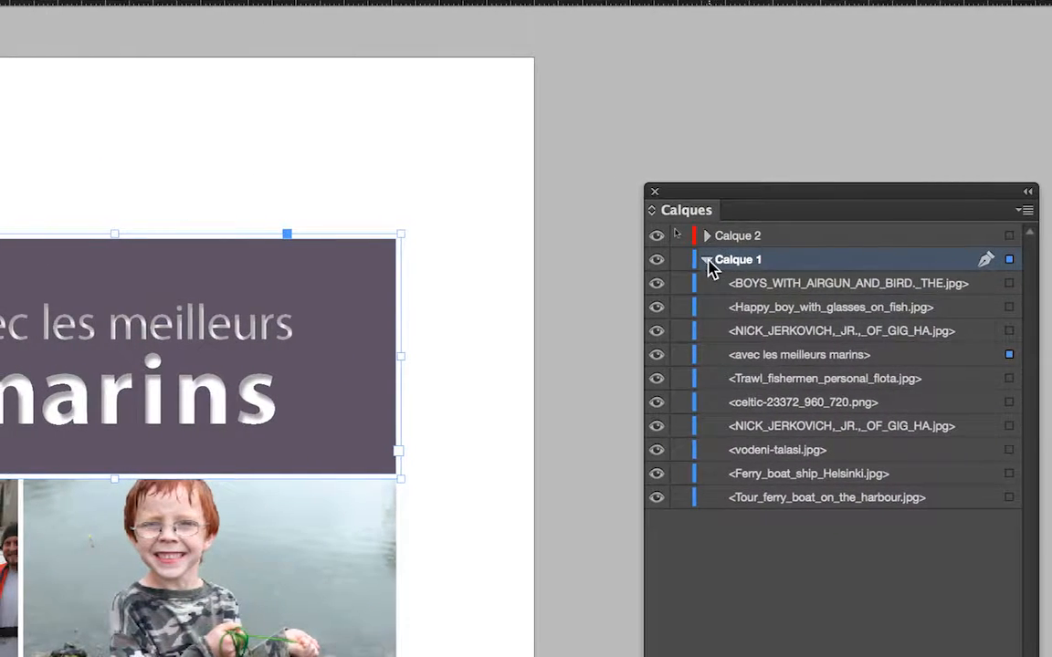
{"action": "left_click", "coordinate": [708, 262]}
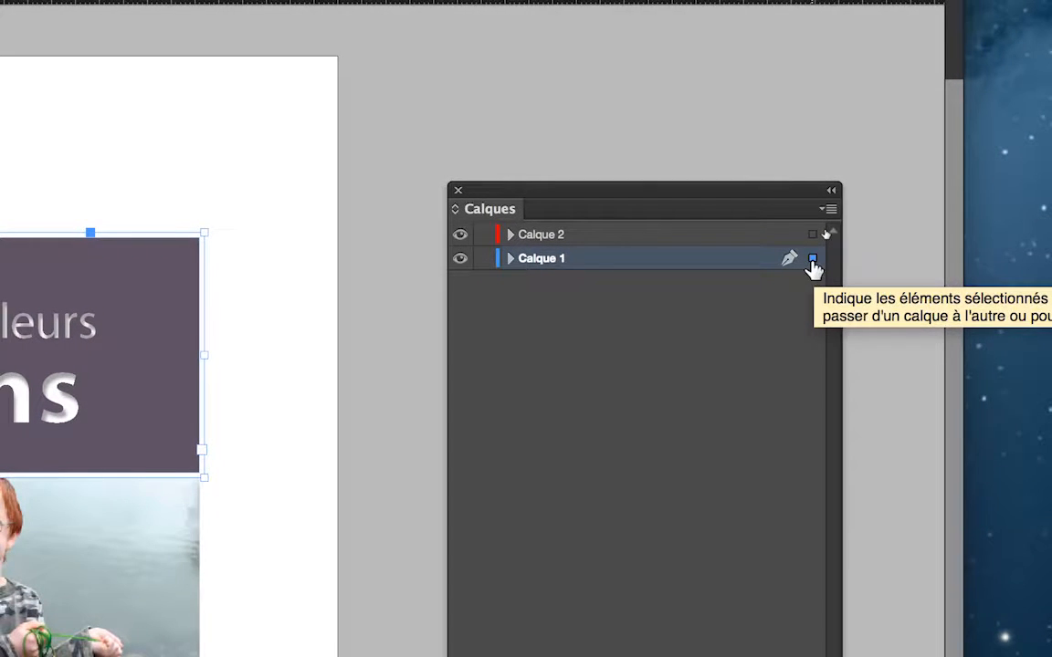
{"action": "left_click_drag", "start_coordinate": [812, 260], "coordinate": [811, 246]}
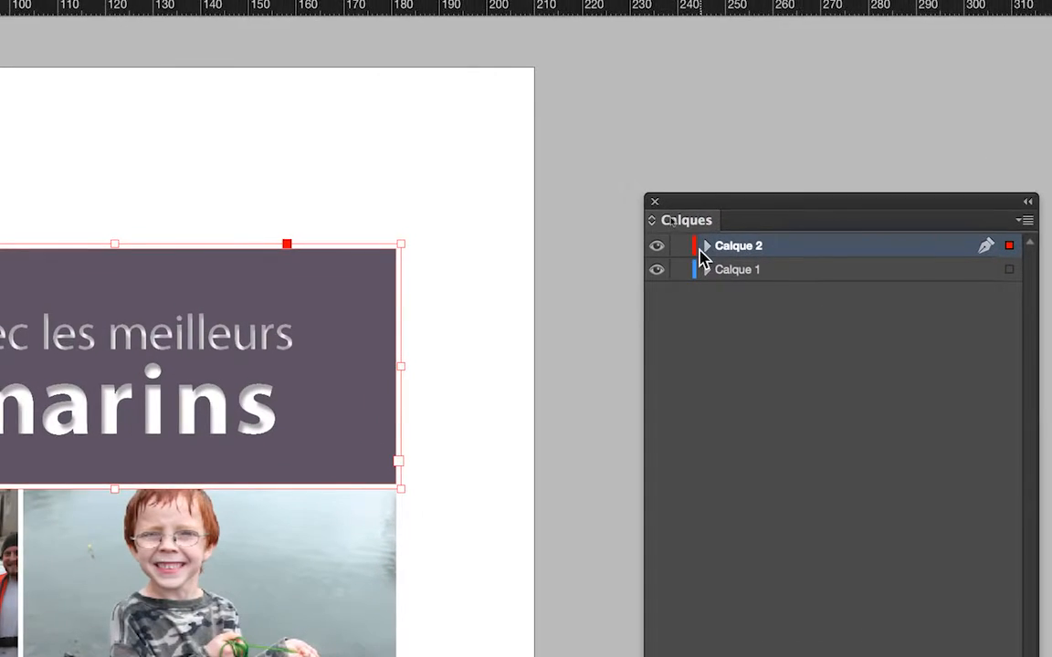
Step: Expand both layers to compare their "avec les meilleurs marins" entries, and collapse them again
{"action": "left_click", "coordinate": [528, 211]}
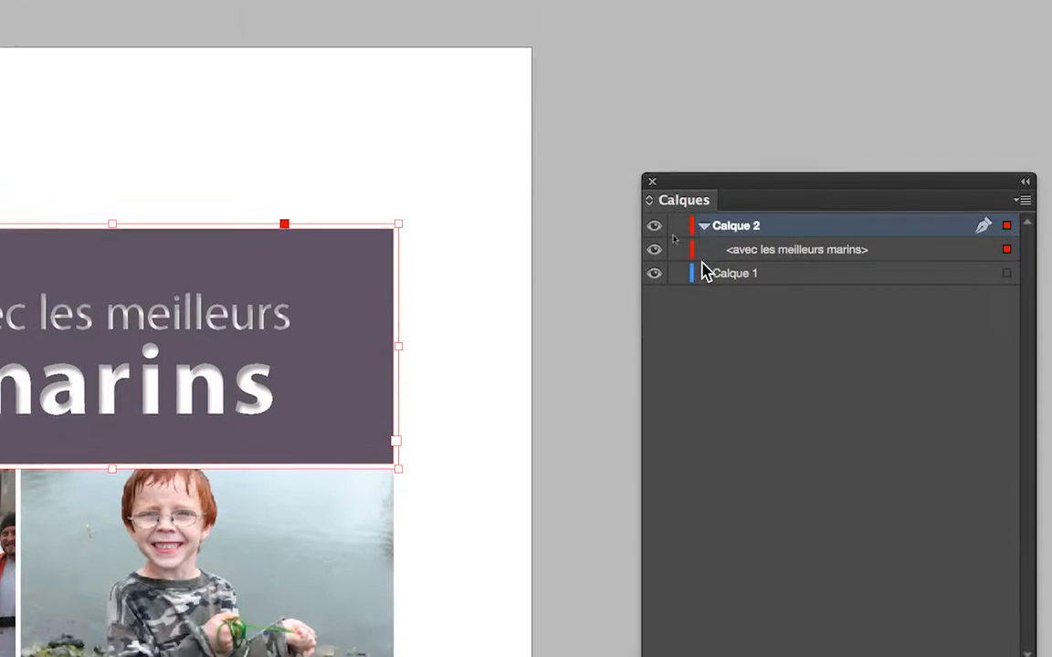
{"action": "left_click", "coordinate": [705, 297]}
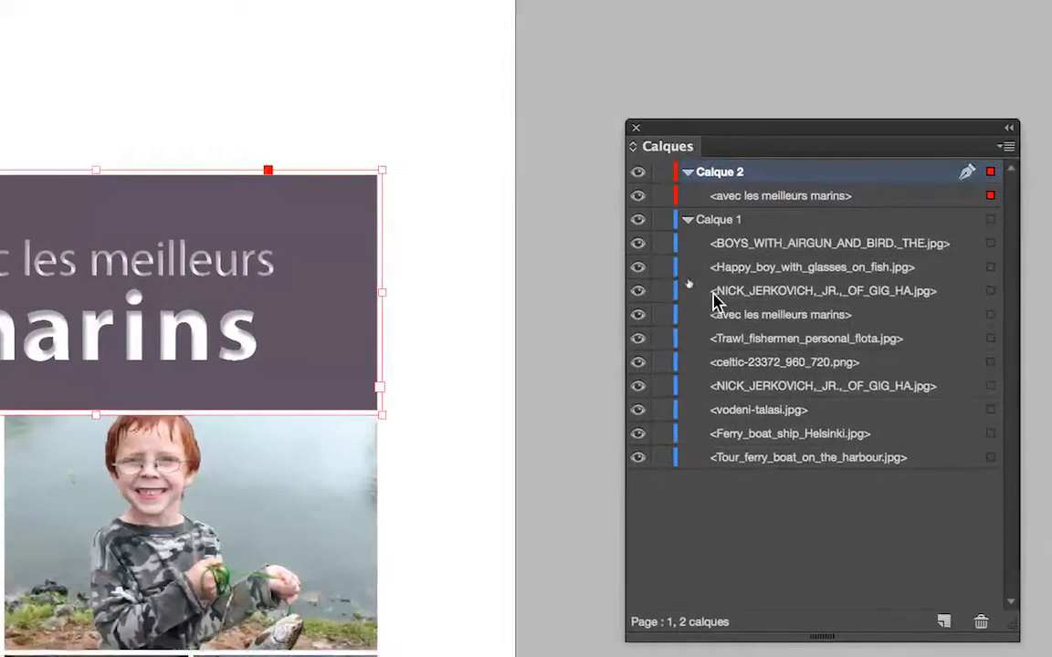
{"action": "left_click", "coordinate": [745, 324]}
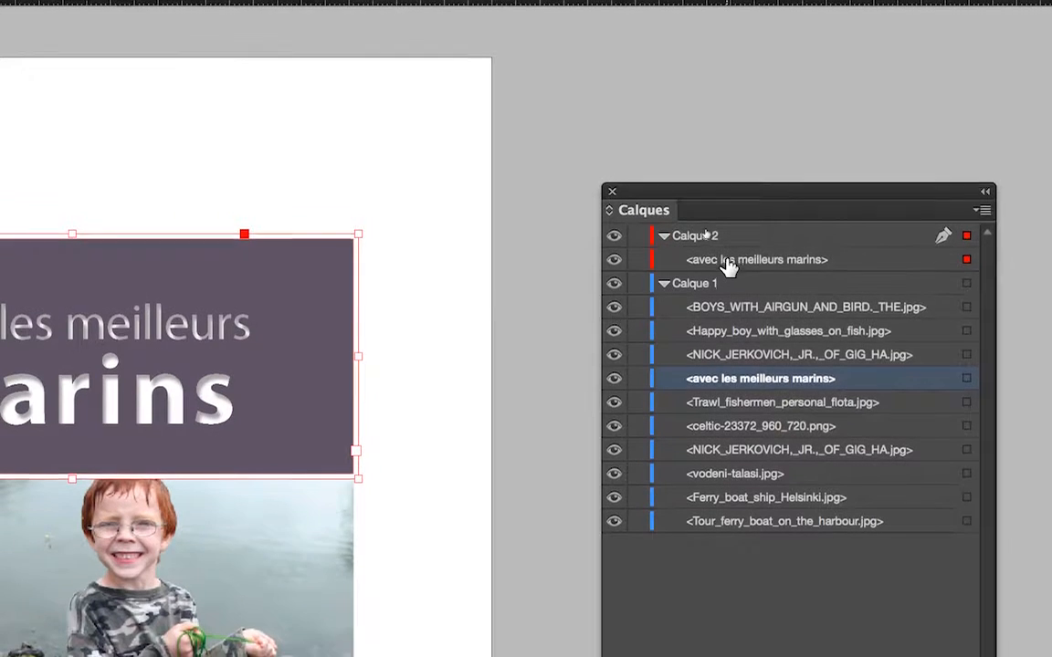
{"action": "left_click", "coordinate": [738, 190]}
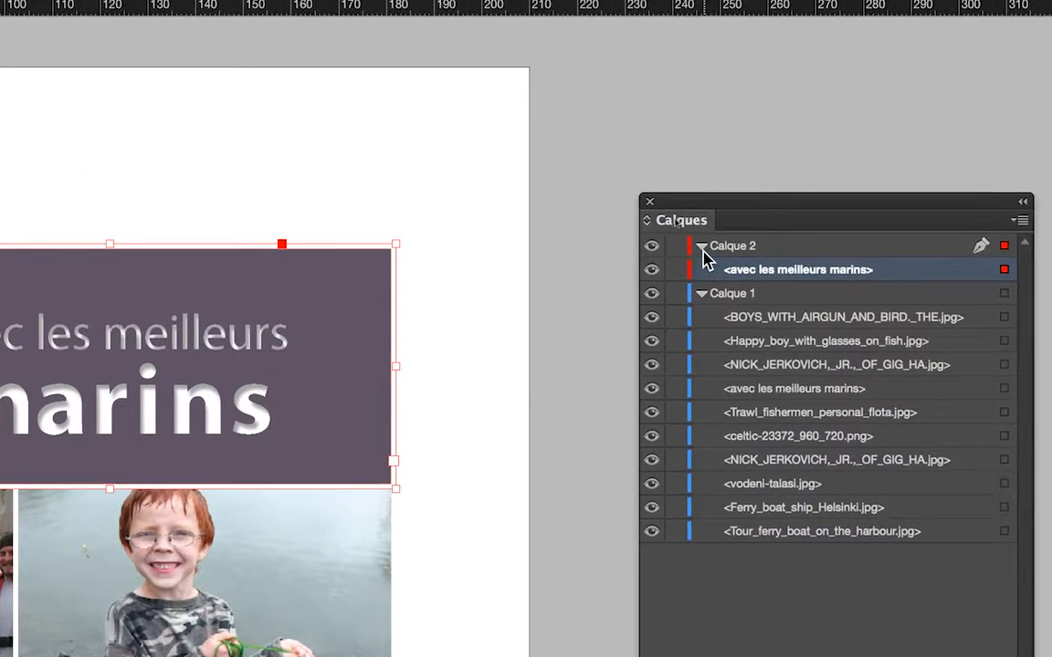
{"action": "left_click", "coordinate": [701, 245]}
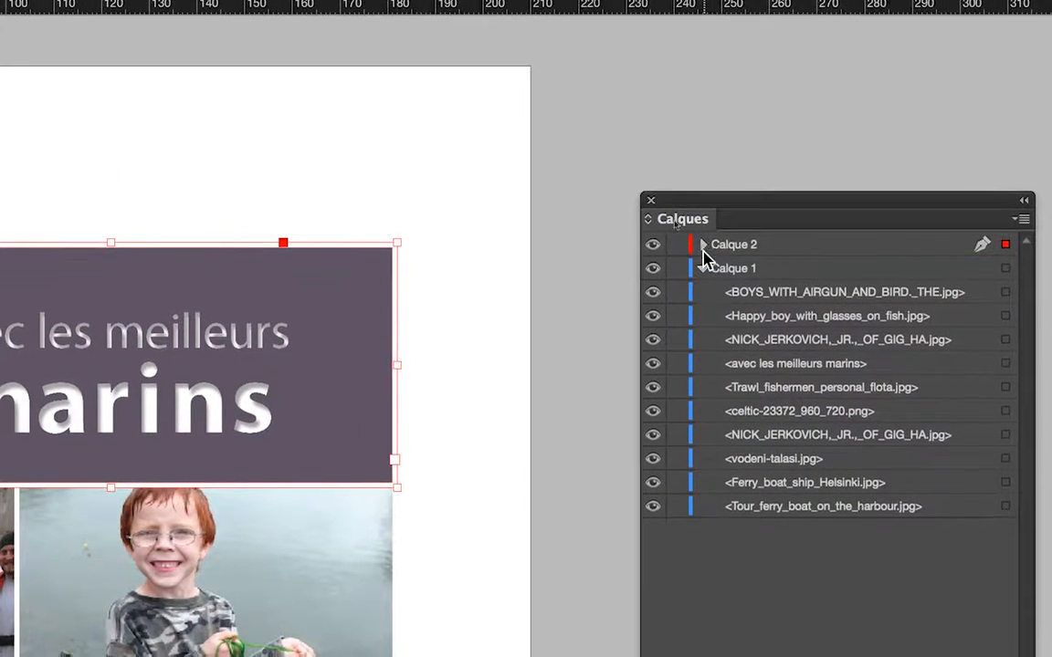
{"action": "left_click", "coordinate": [701, 268]}
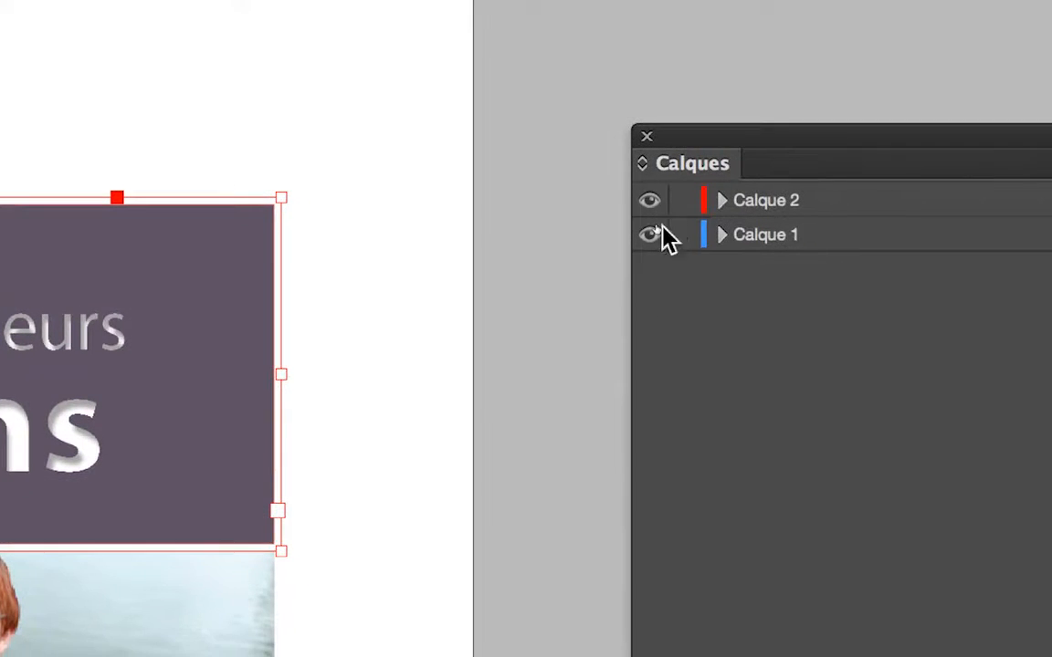
Step: Lock Calque 1 so its objects cannot be edited
{"action": "left_click", "coordinate": [675, 232]}
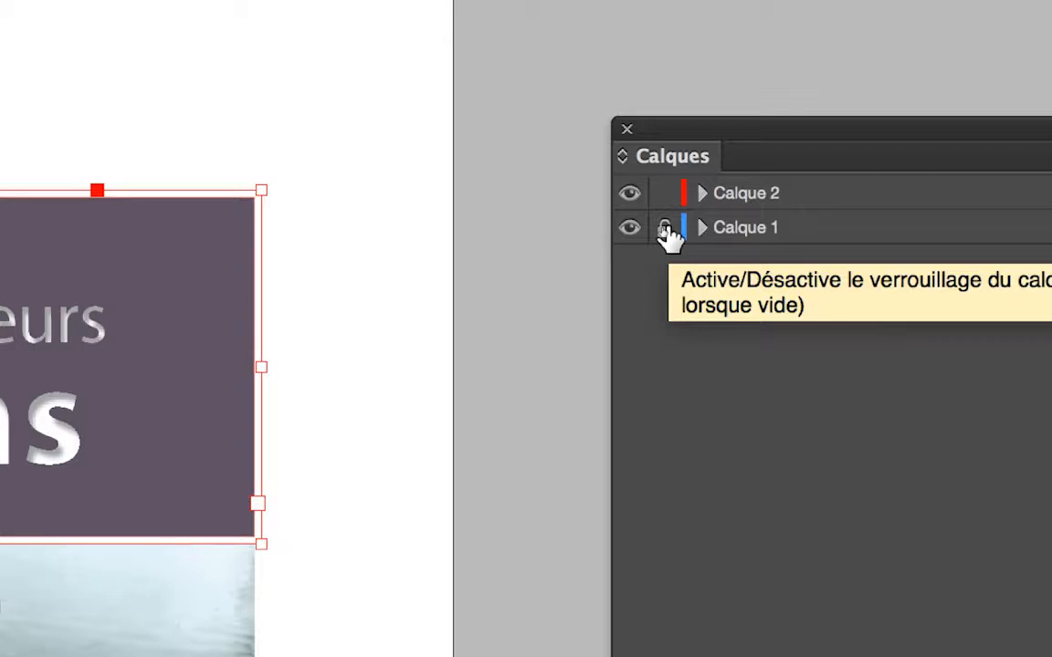
{"action": "left_click", "coordinate": [665, 228]}
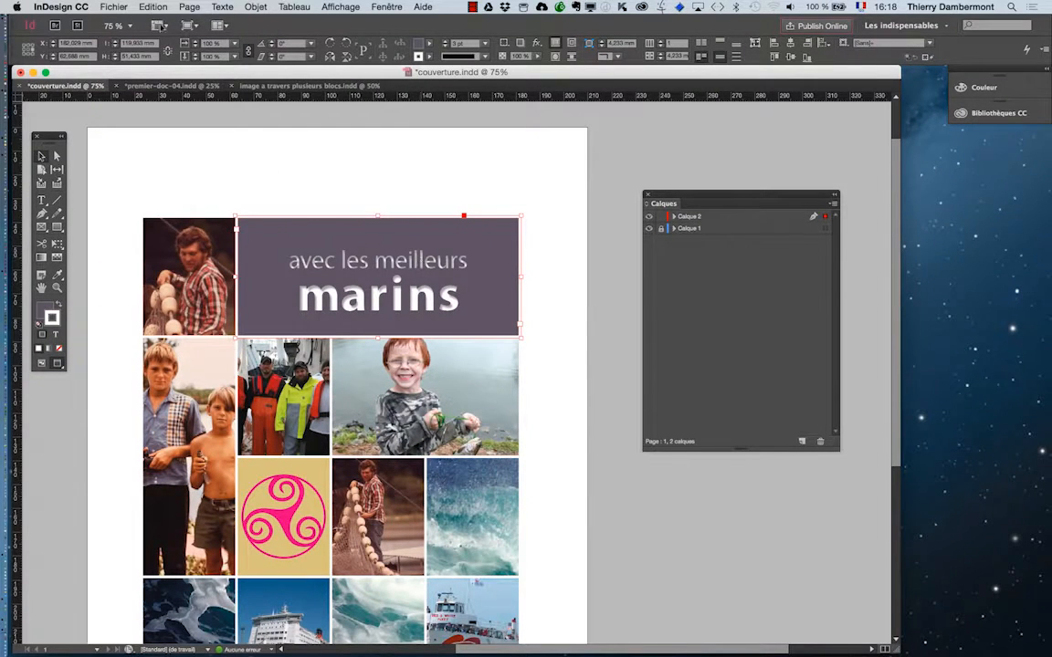
Step: Import vodeni-talasi.jpg into the selected block on Calque 2, replacing its content, and fill the block proportionally
{"action": "left_click", "coordinate": [120, 7]}
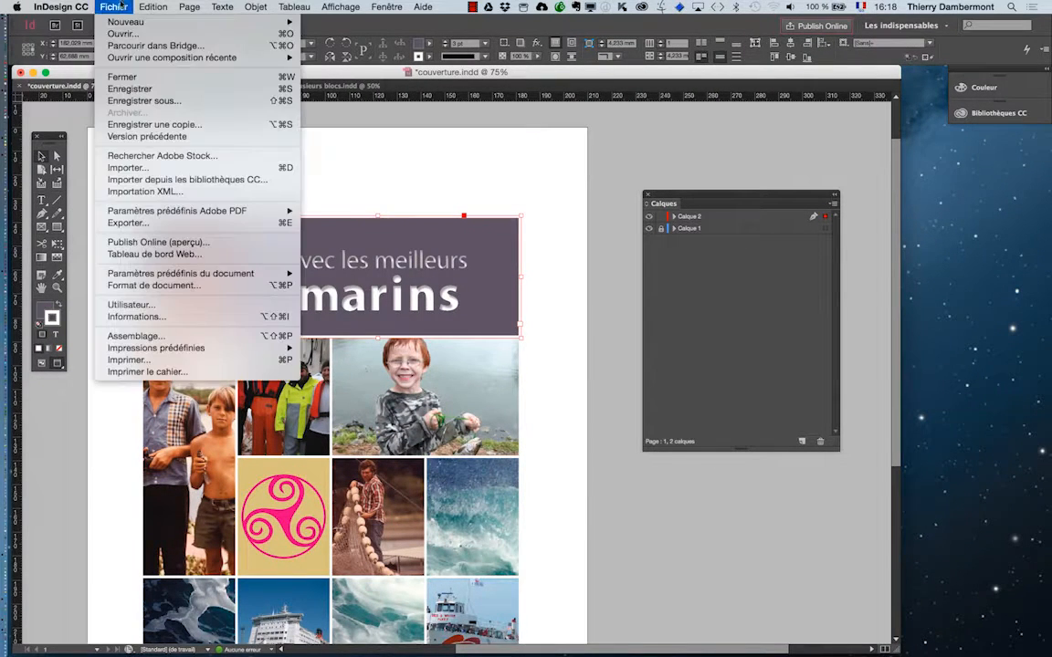
{"action": "left_click", "coordinate": [132, 169]}
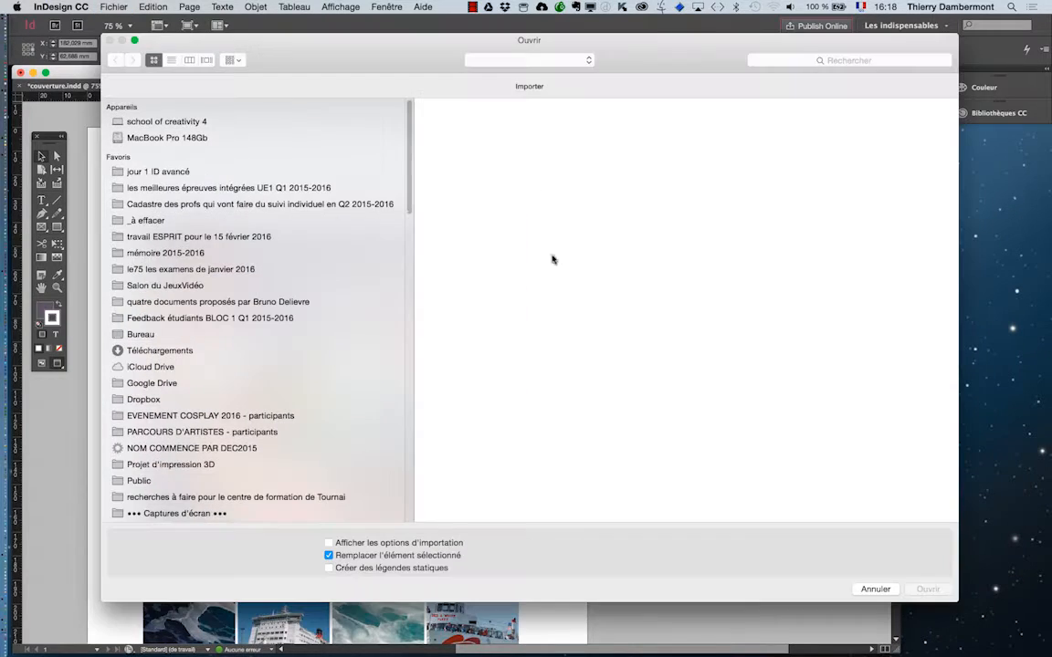
{"action": "left_click", "coordinate": [470, 179]}
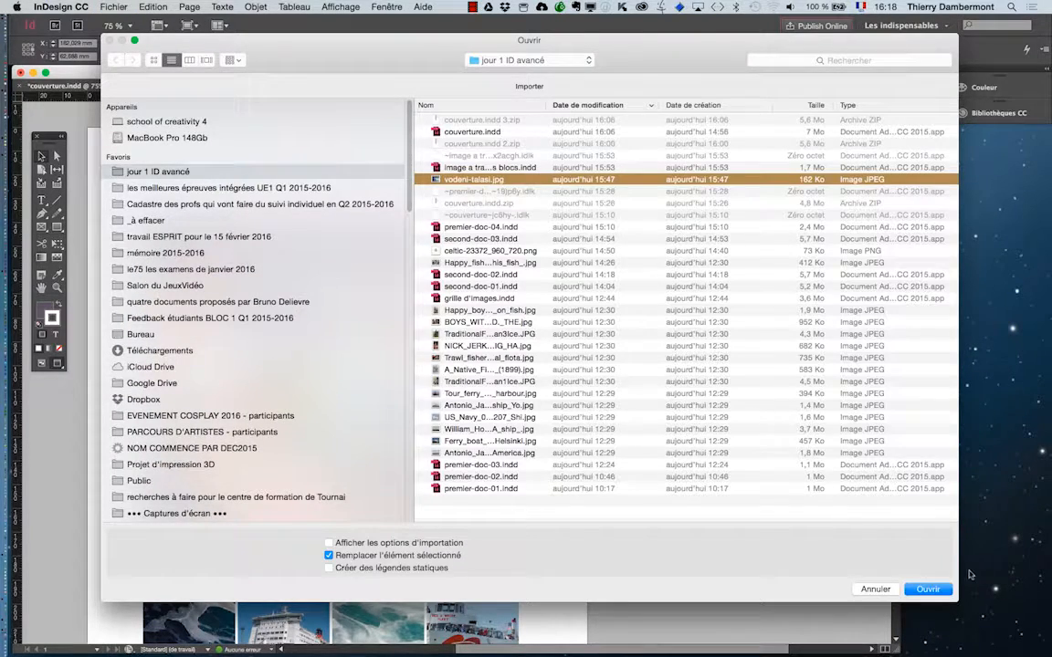
{"action": "left_click", "coordinate": [937, 589]}
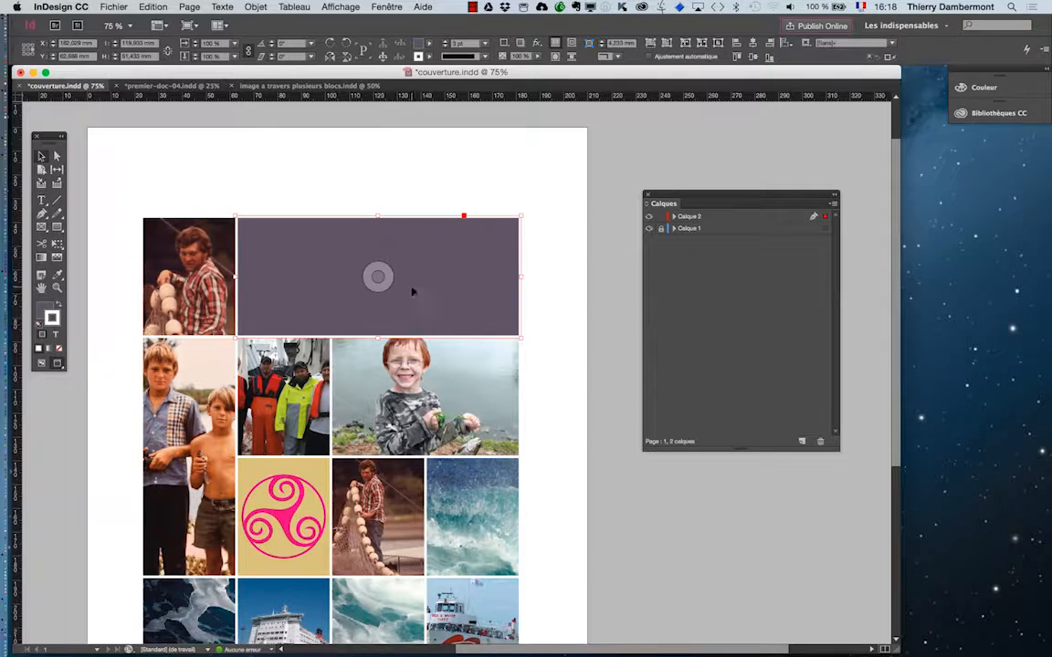
{"action": "left_click", "coordinate": [256, 6]}
{"action": "mouse_move", "coordinate": [296, 232]}
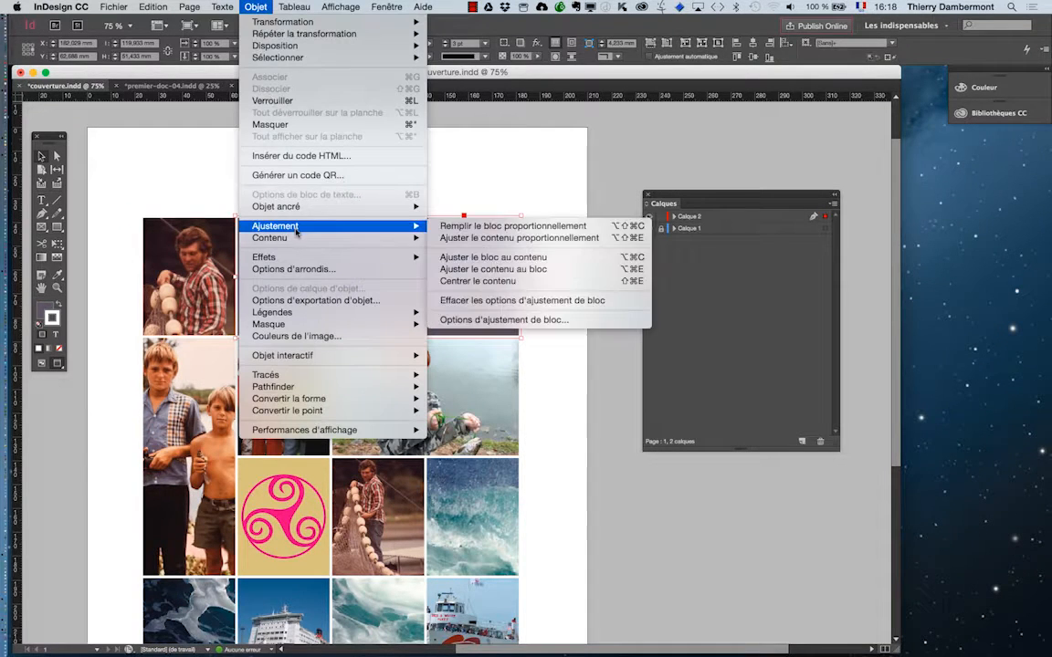
{"action": "left_click", "coordinate": [514, 226]}
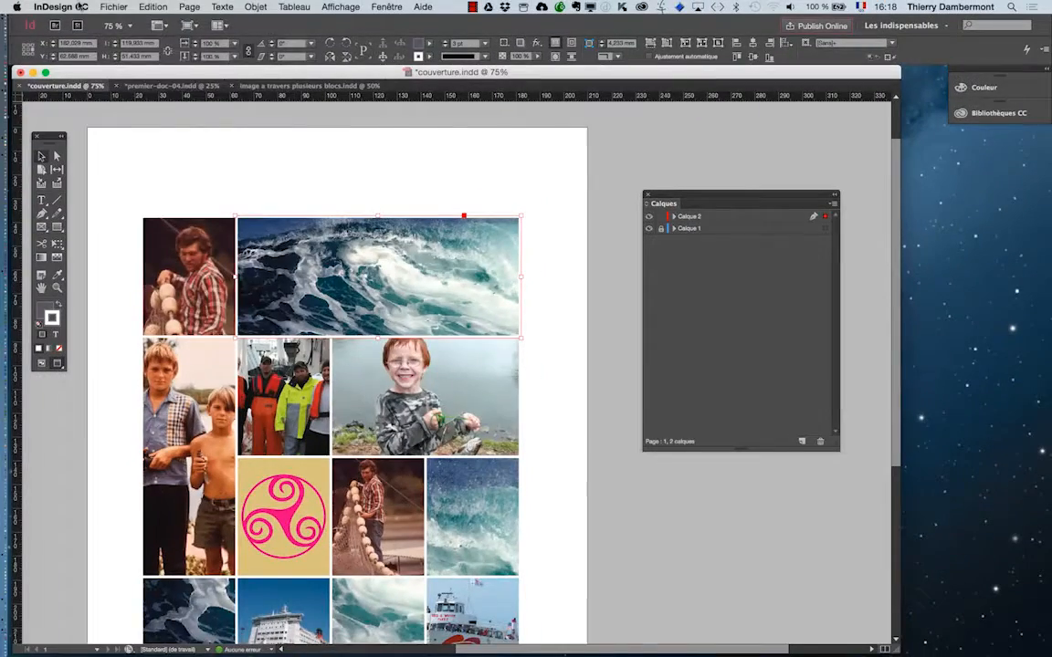
Step: Review the Remplacer l'élément sélectionné option for importing, and cancel without importing a file
{"action": "left_click", "coordinate": [113, 7]}
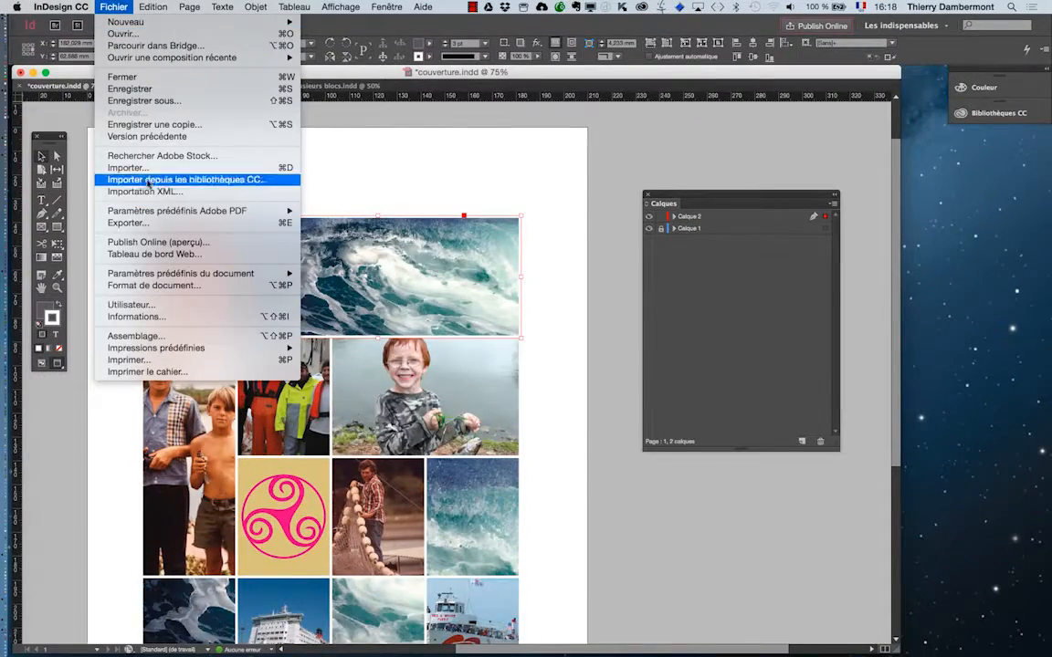
{"action": "left_click", "coordinate": [132, 168]}
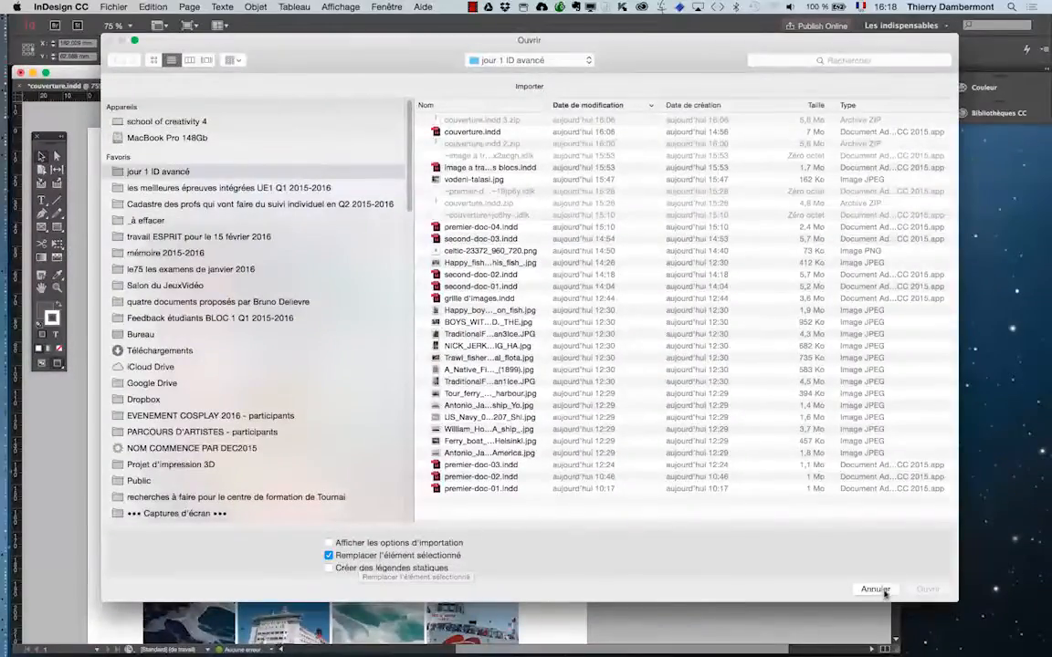
{"action": "left_click", "coordinate": [878, 589]}
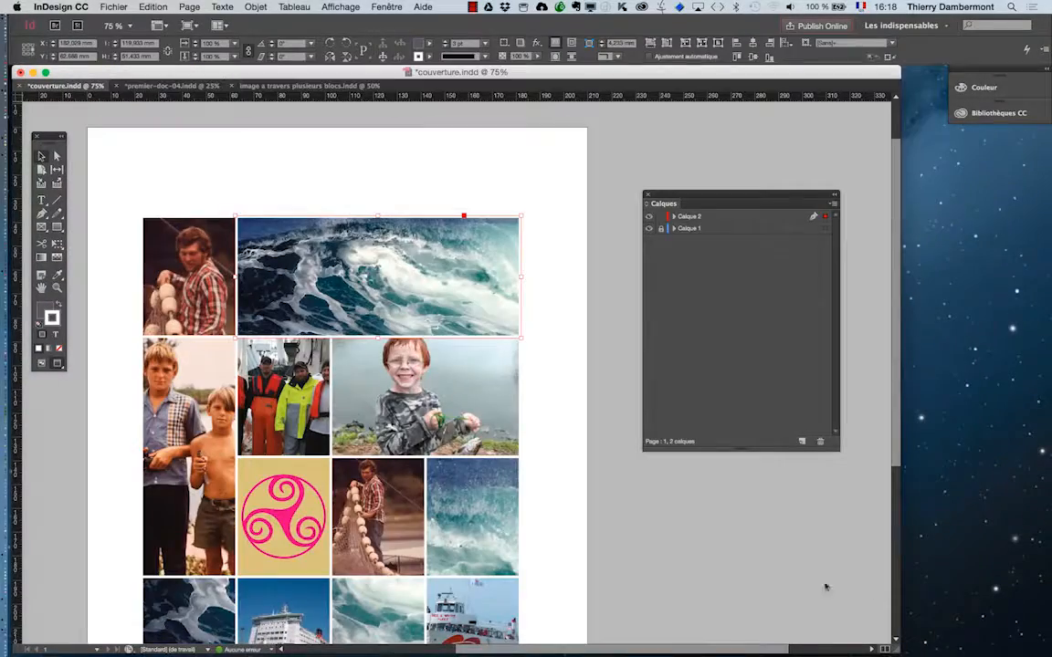
Step: Deselect the wave image block and move the Calques panel closer to the image grid
{"action": "left_click", "coordinate": [408, 161]}
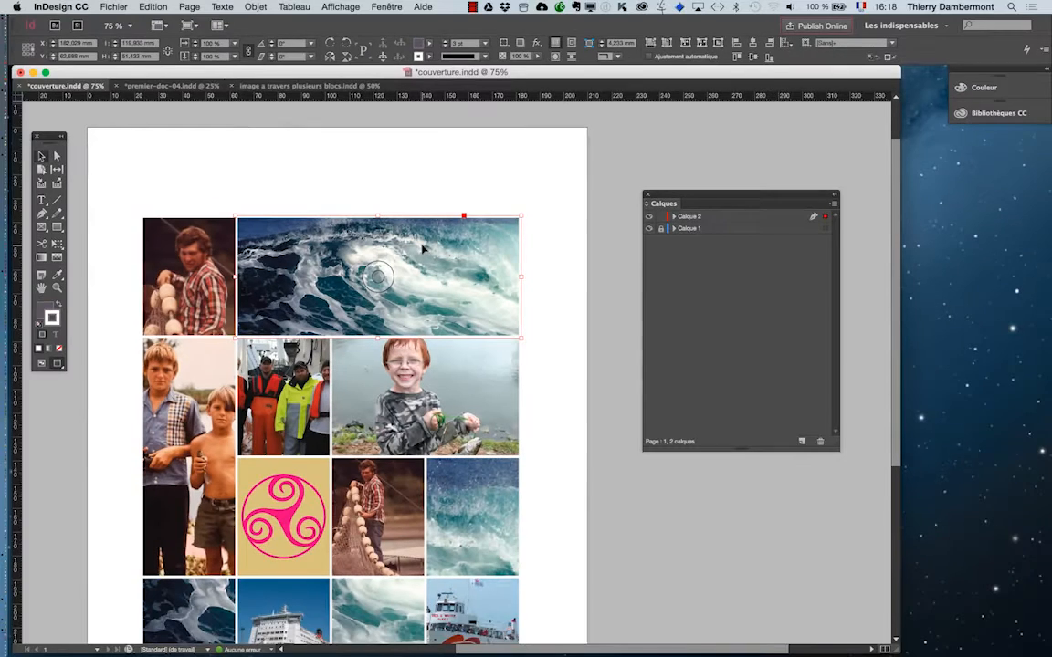
{"action": "left_click", "coordinate": [567, 427]}
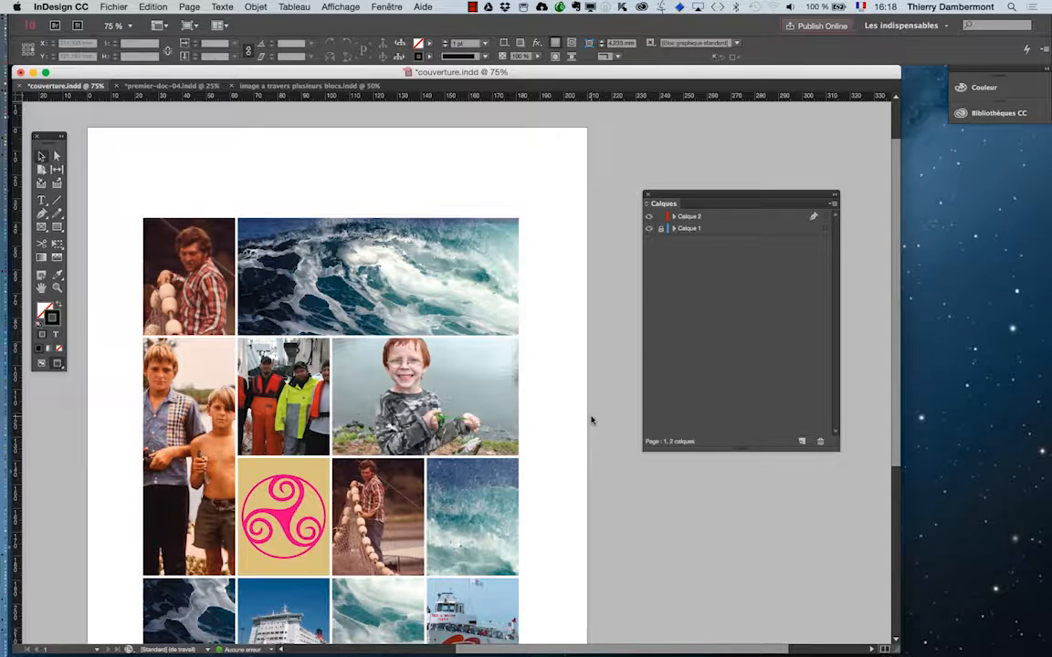
{"action": "left_click_drag", "start_coordinate": [653, 198], "coordinate": [565, 214]}
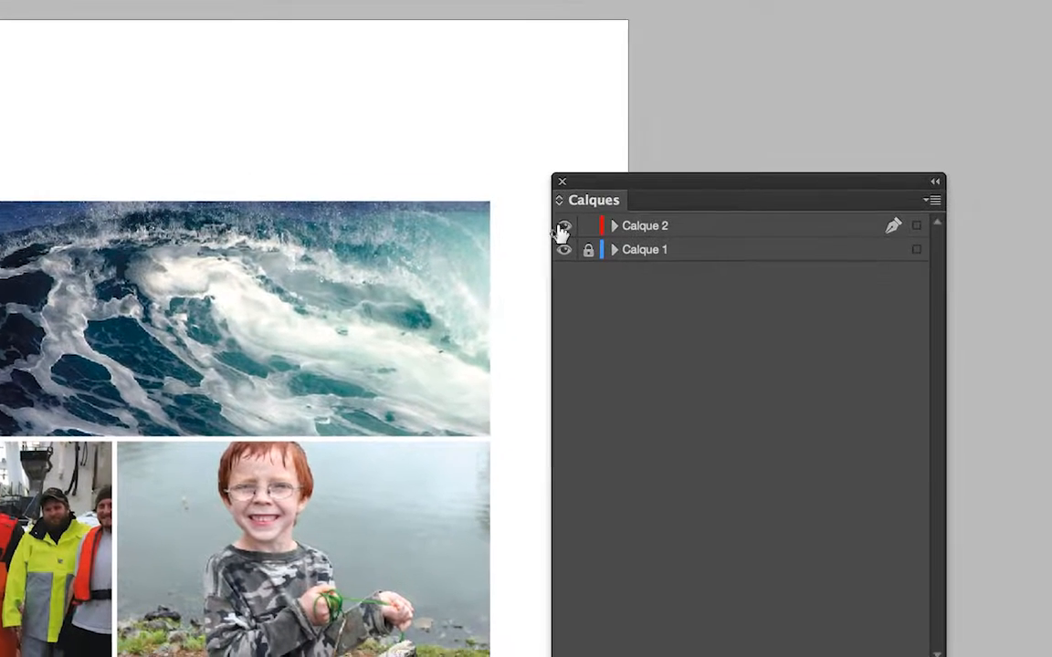
Step: Hide and show Calque 2 repeatedly to compare the wave image with the title block on Calque 1
{"action": "left_click", "coordinate": [561, 225]}
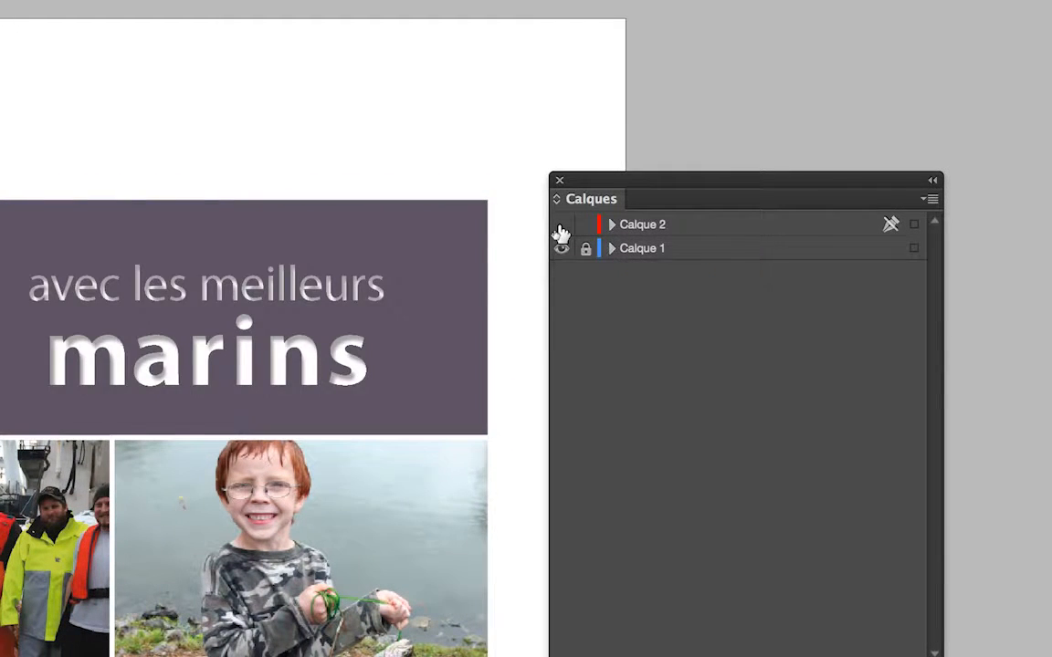
{"action": "left_click", "coordinate": [561, 225]}
{"action": "left_click", "coordinate": [560, 226]}
{"action": "left_click", "coordinate": [560, 226]}
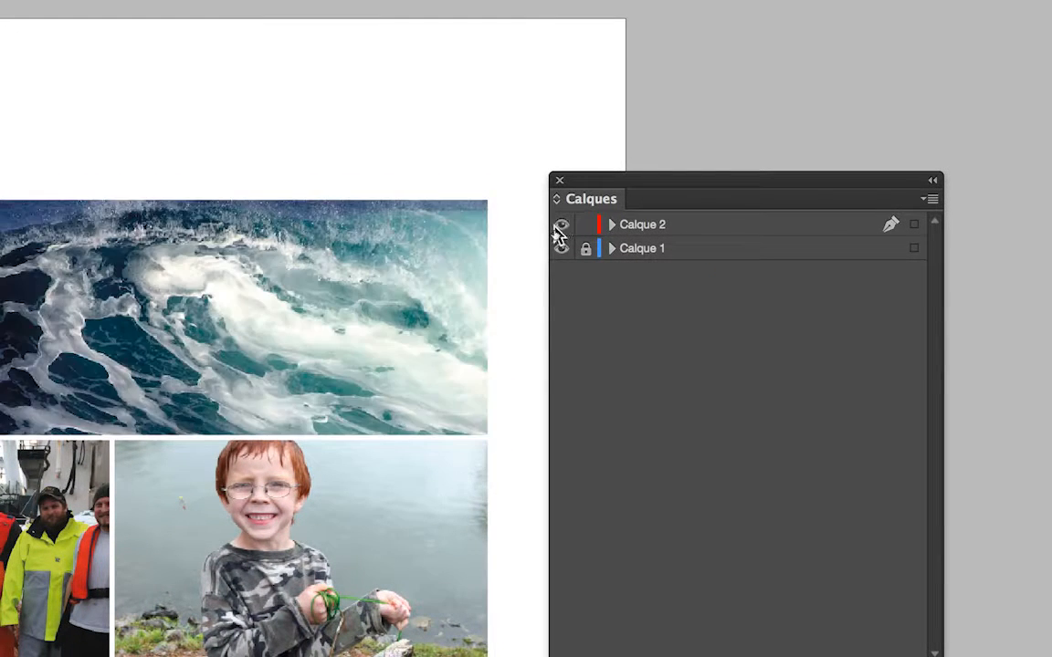
{"action": "left_click", "coordinate": [560, 225]}
{"action": "left_click", "coordinate": [560, 225]}
{"action": "left_click", "coordinate": [561, 226]}
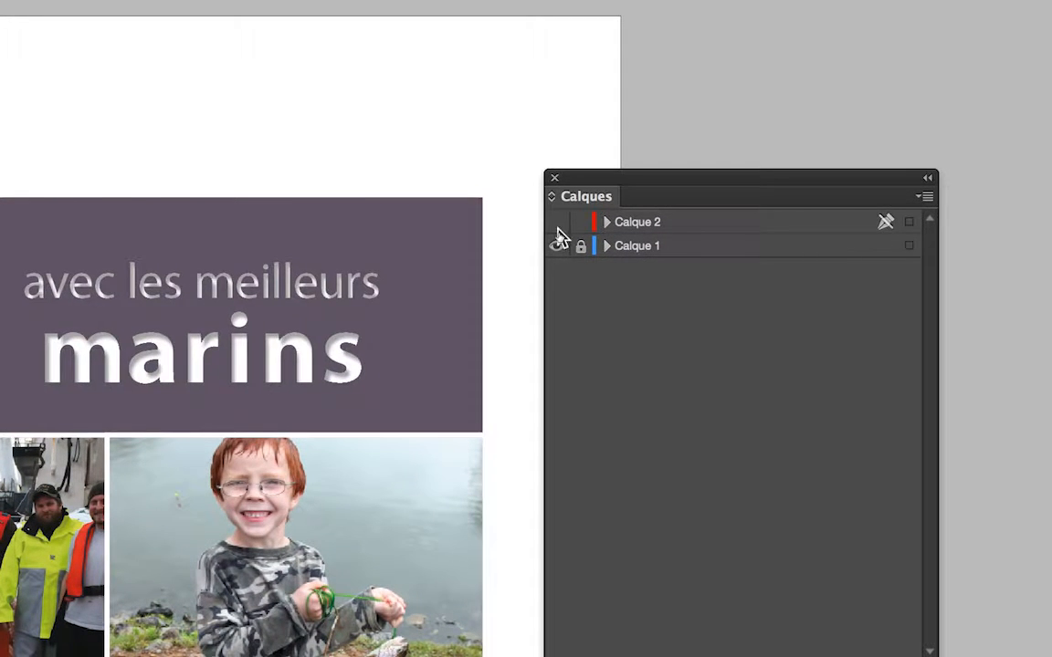
{"action": "left_click", "coordinate": [560, 226]}
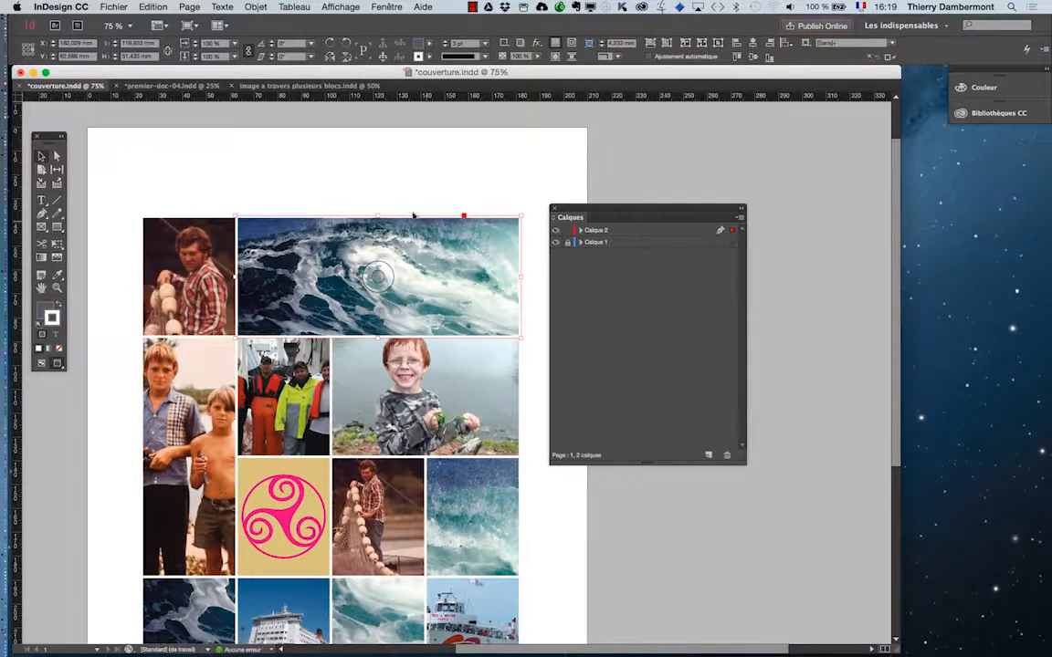
Step: Try 59 % opacity and the Produit blending mode on the wave image block, and discard the transparency changes
{"action": "left_click", "coordinate": [255, 7]}
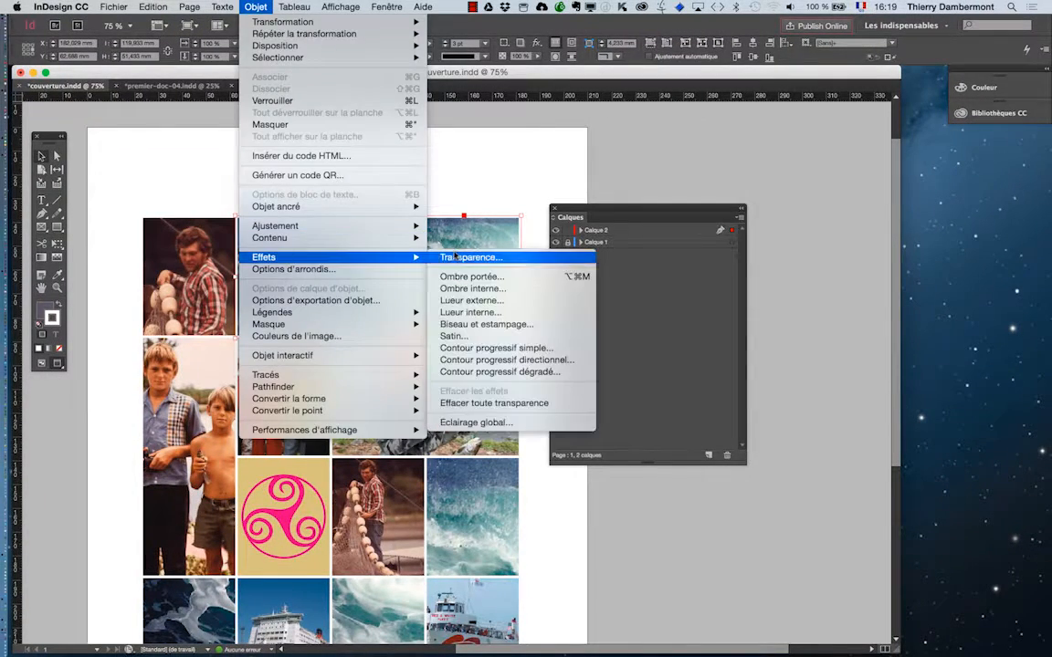
{"action": "left_click", "coordinate": [461, 258]}
{"action": "left_click_drag", "start_coordinate": [582, 160], "coordinate": [657, 130]}
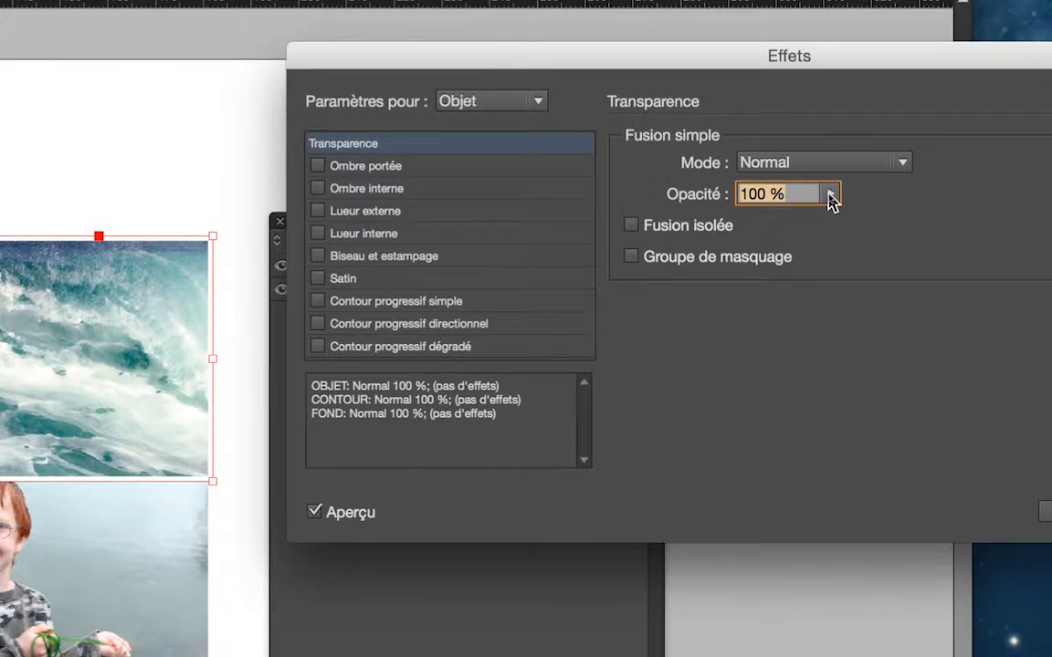
{"action": "left_click_drag", "start_coordinate": [830, 196], "coordinate": [779, 220]}
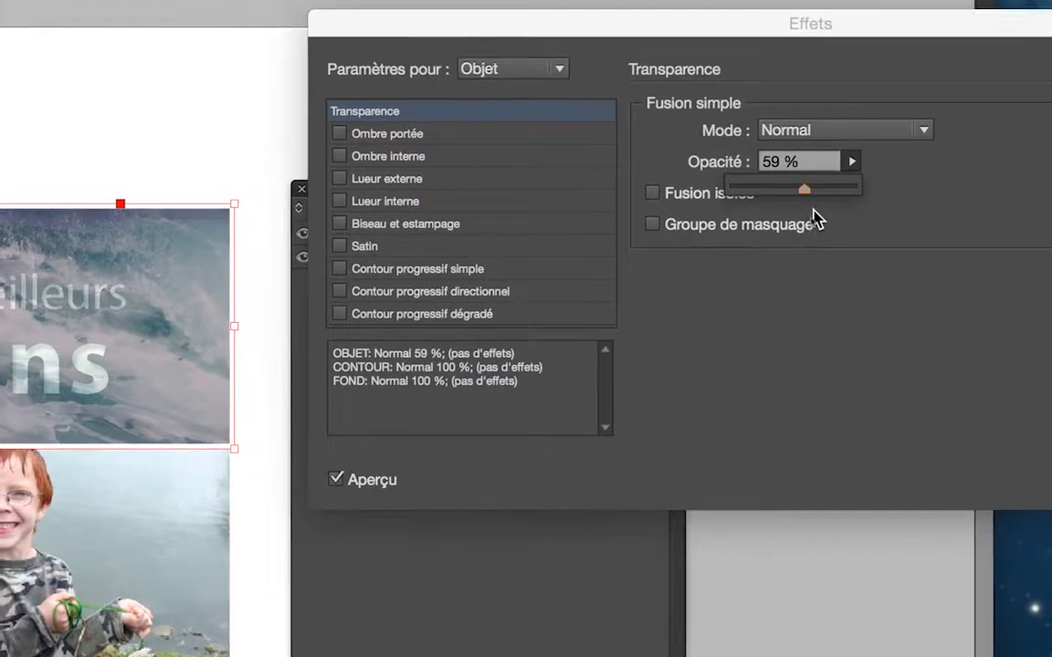
{"action": "left_click_drag", "start_coordinate": [816, 205], "coordinate": [863, 203]}
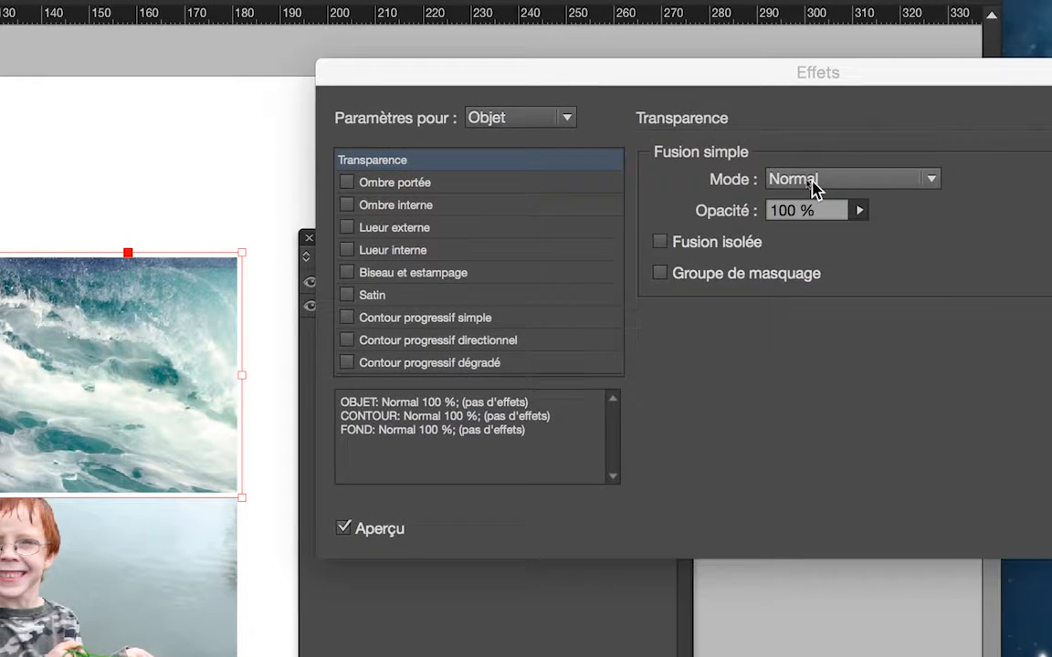
{"action": "left_click", "coordinate": [772, 148]}
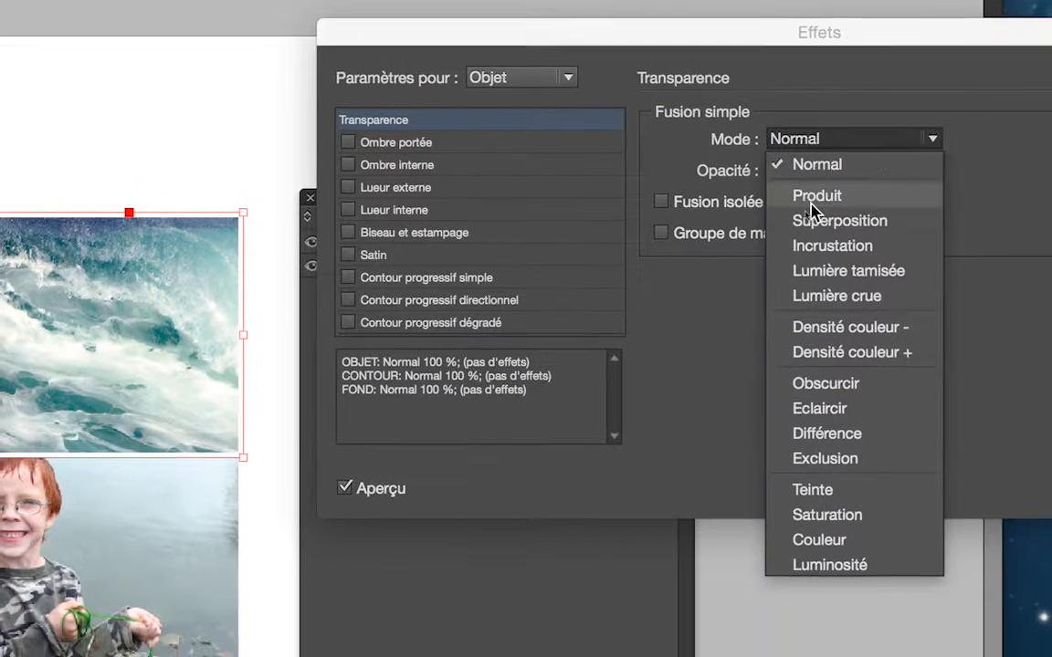
{"action": "left_click", "coordinate": [811, 199]}
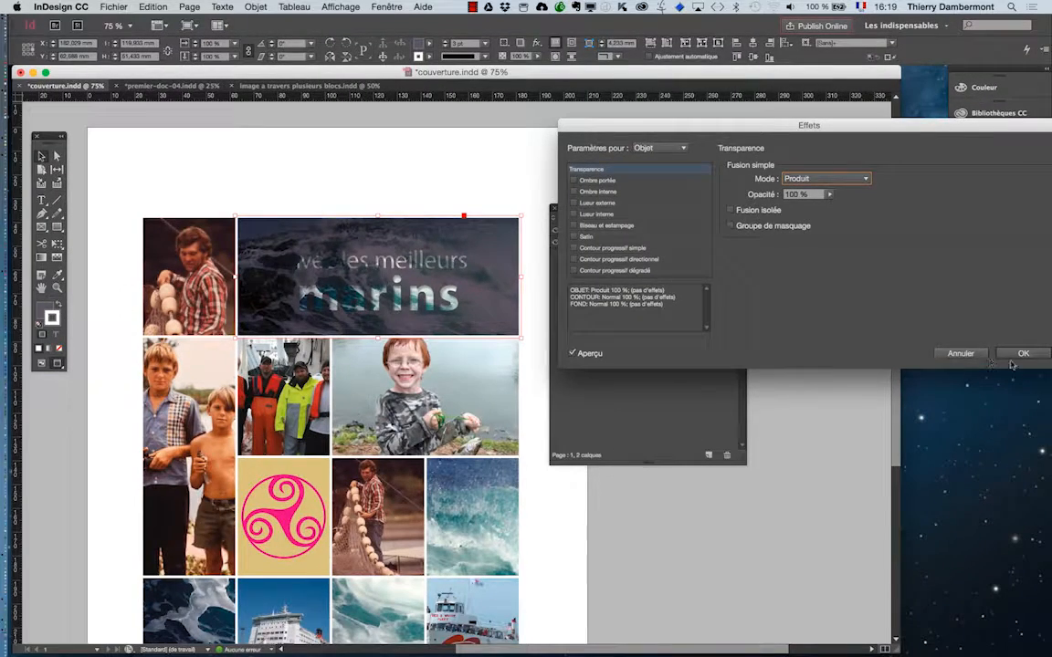
{"action": "key", "text": "Escape"}
Step: Move the Calques panel away from the page so the image grid is unobstructed
{"action": "left_click_drag", "start_coordinate": [581, 211], "coordinate": [868, 199]}
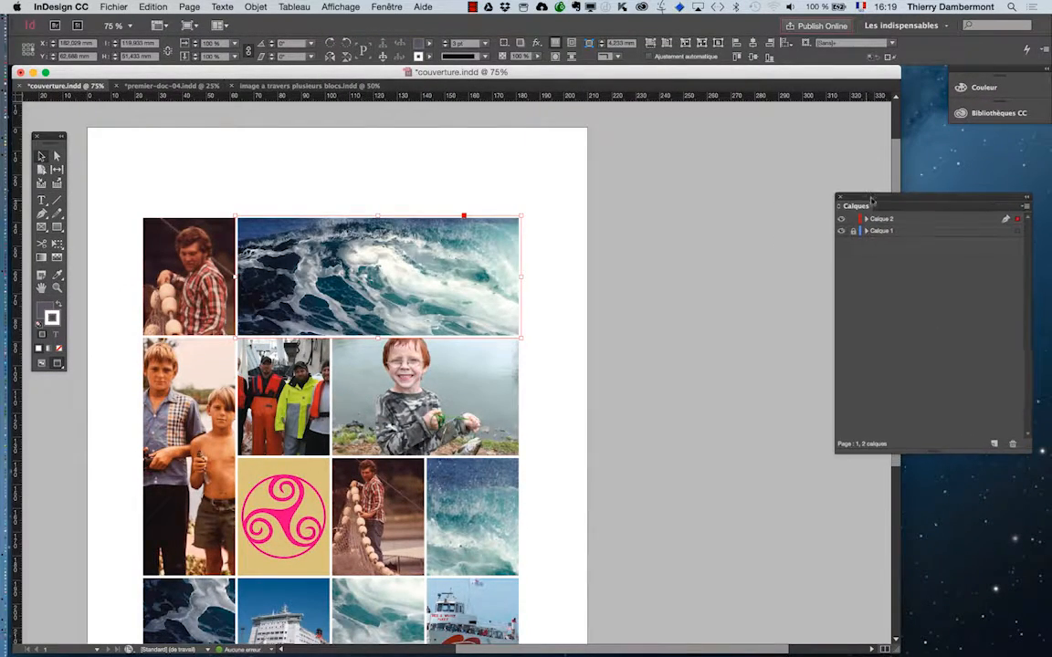
{"action": "scroll", "coordinate": [345, 252], "scroll_direction": "up", "scroll_amount": 2}
{"action": "scroll", "coordinate": [344, 252], "scroll_direction": "up", "scroll_amount": 1}
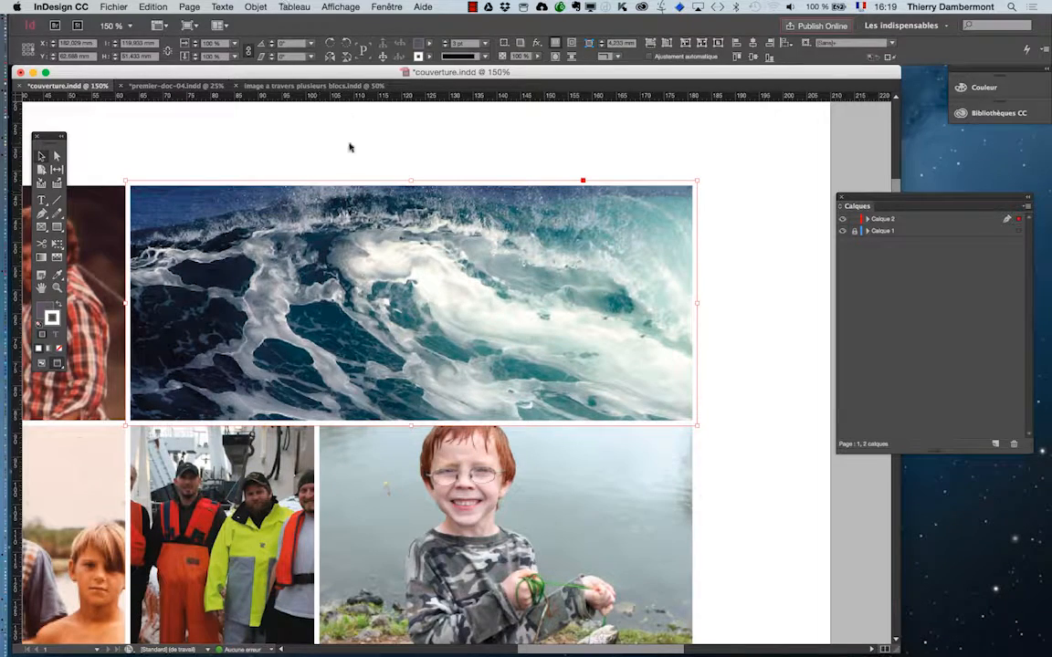
Step: Open the transparency effect settings for the wave image block and move the Effets dialog lower, away from the block
{"action": "left_click", "coordinate": [255, 6]}
{"action": "mouse_move", "coordinate": [260, 257]}
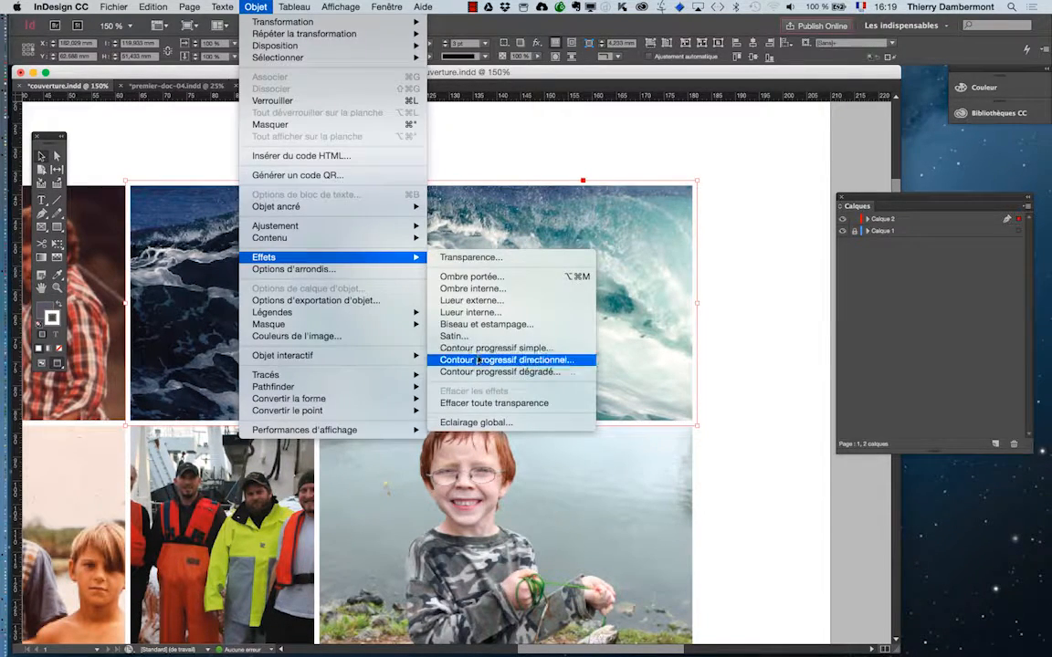
{"action": "mouse_move", "coordinate": [386, 6]}
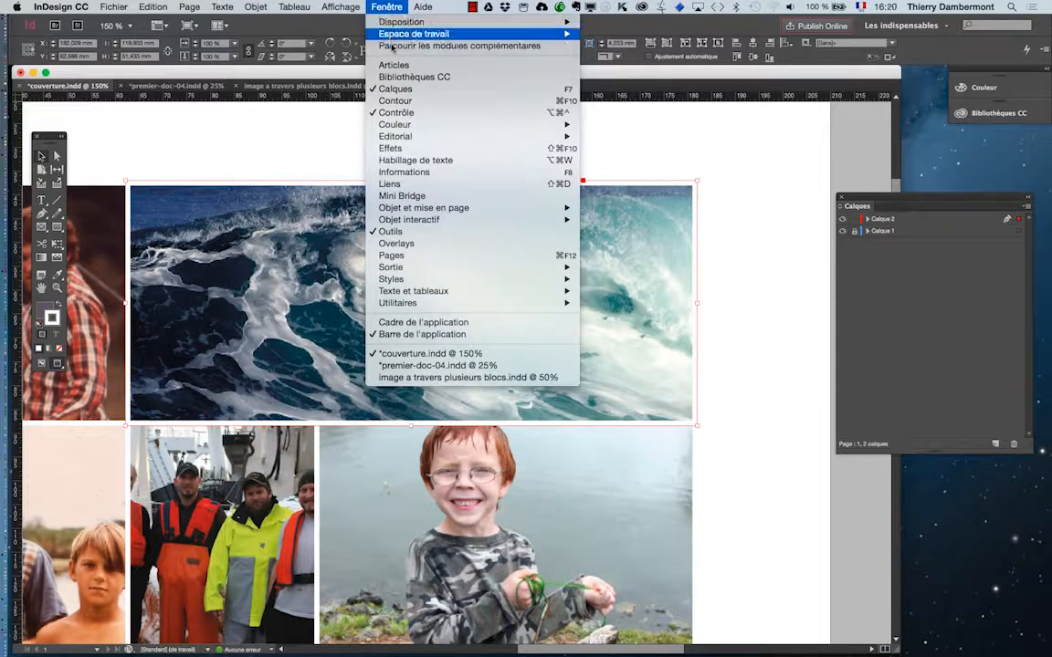
{"action": "mouse_move", "coordinate": [410, 211]}
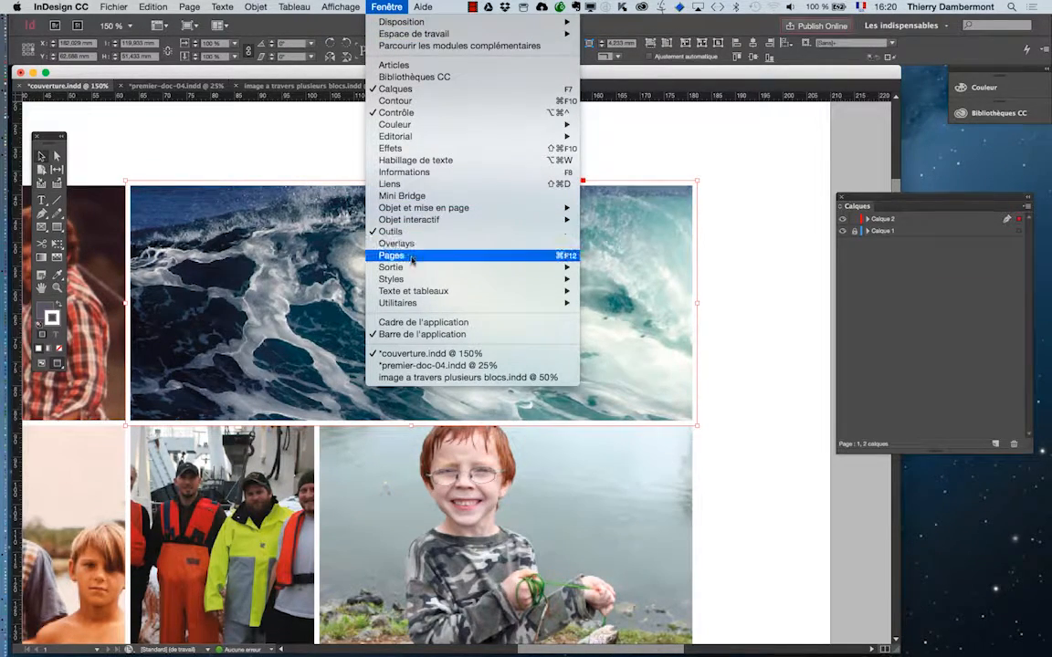
{"action": "mouse_move", "coordinate": [255, 6]}
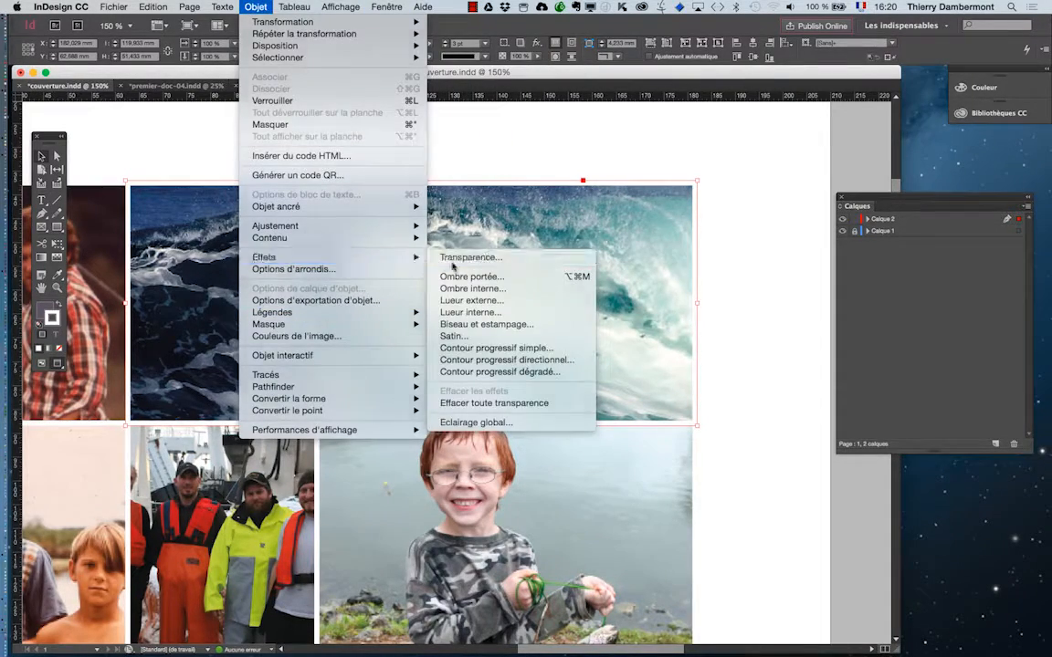
{"action": "left_click", "coordinate": [438, 256]}
{"action": "left_click_drag", "start_coordinate": [605, 127], "coordinate": [597, 263]}
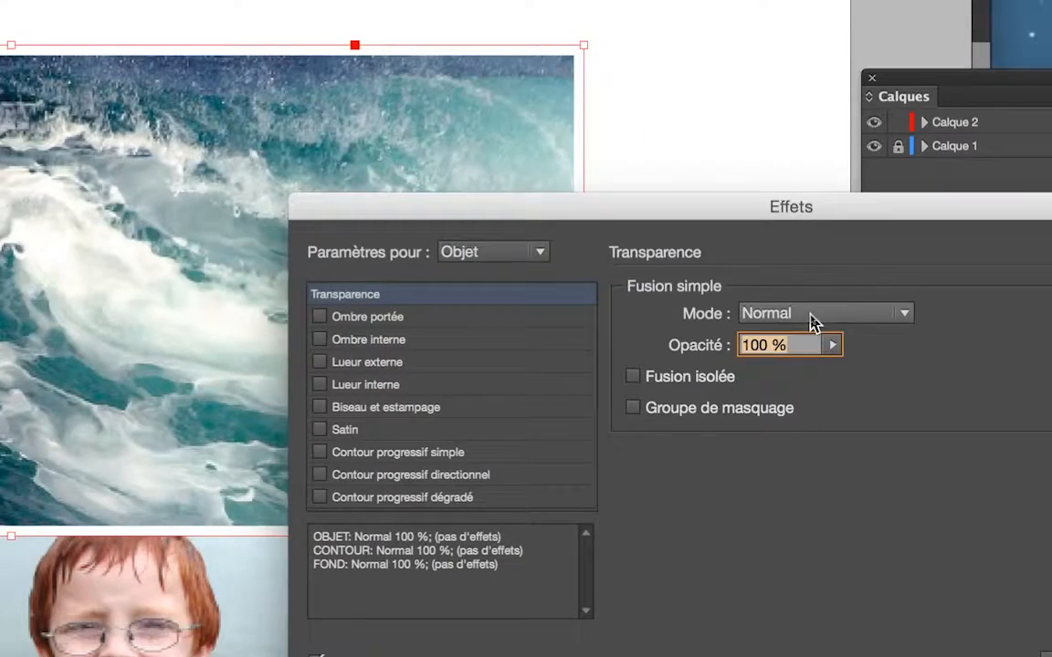
Step: Try the Produit, Superposition, Incrustation, Lumière tamisée and Lumière crue blending modes on the wave image block
{"action": "left_click", "coordinate": [810, 315]}
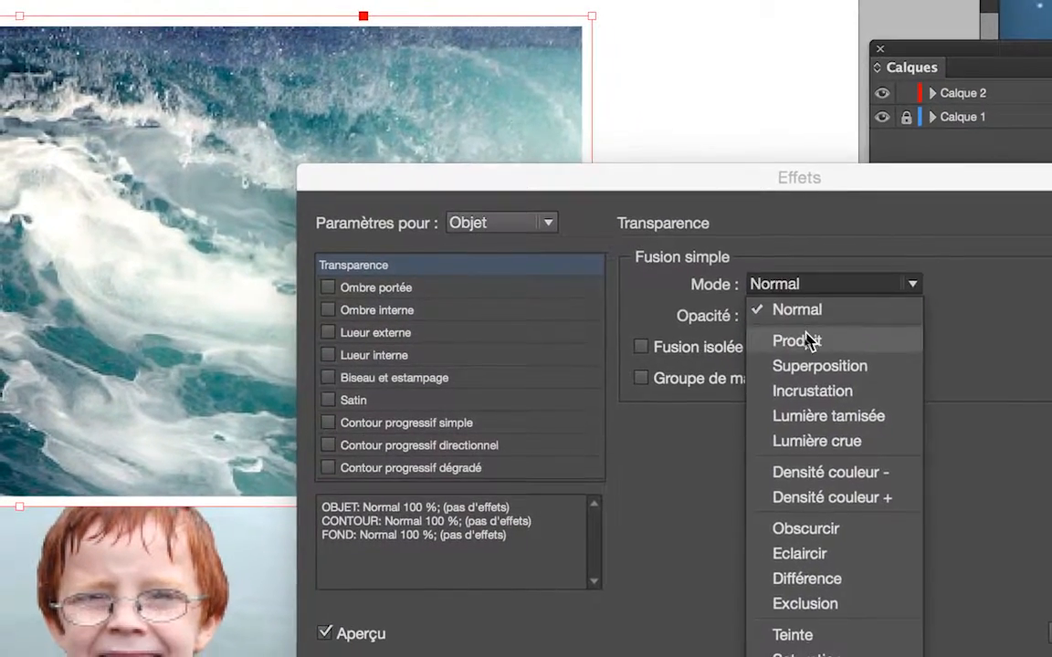
{"action": "left_click", "coordinate": [797, 357]}
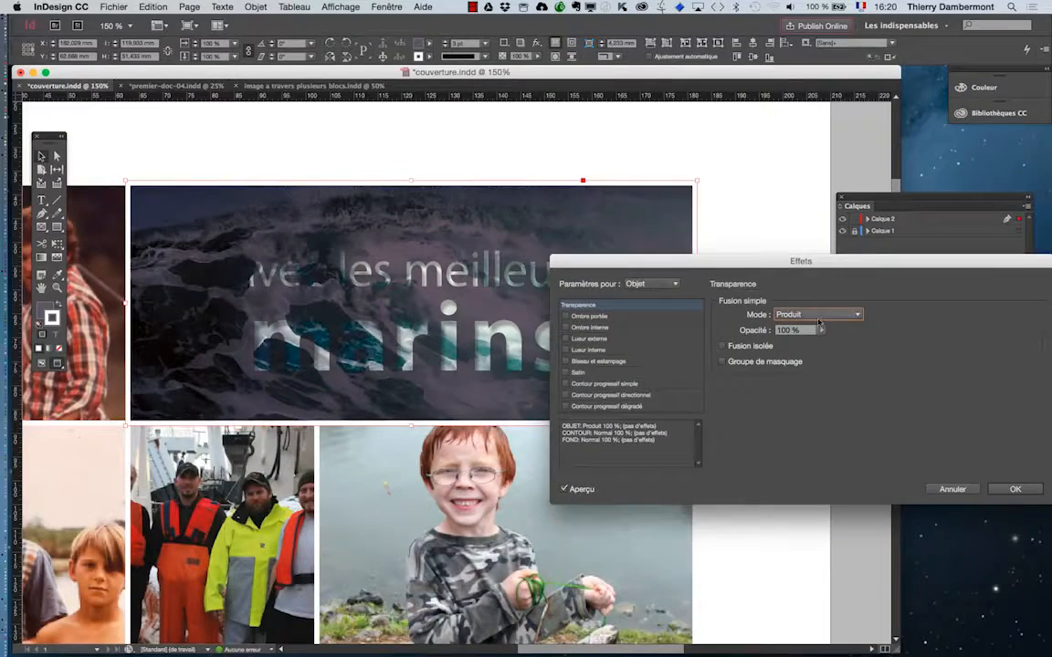
{"action": "left_click", "coordinate": [819, 318]}
{"action": "left_click", "coordinate": [817, 356]}
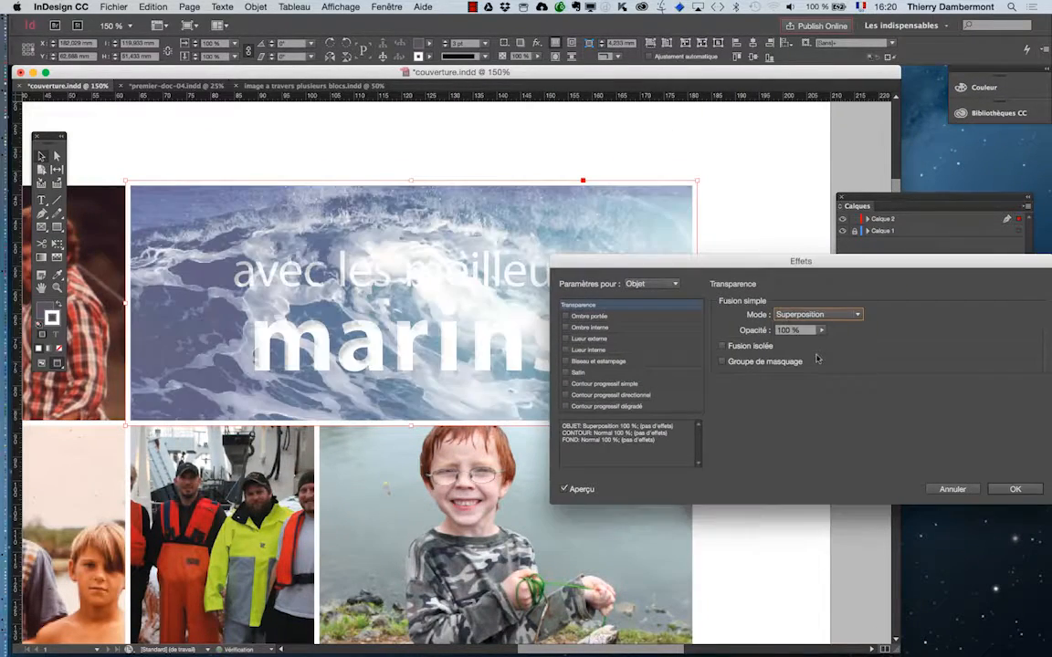
{"action": "left_click", "coordinate": [805, 312]}
{"action": "left_click", "coordinate": [810, 366]}
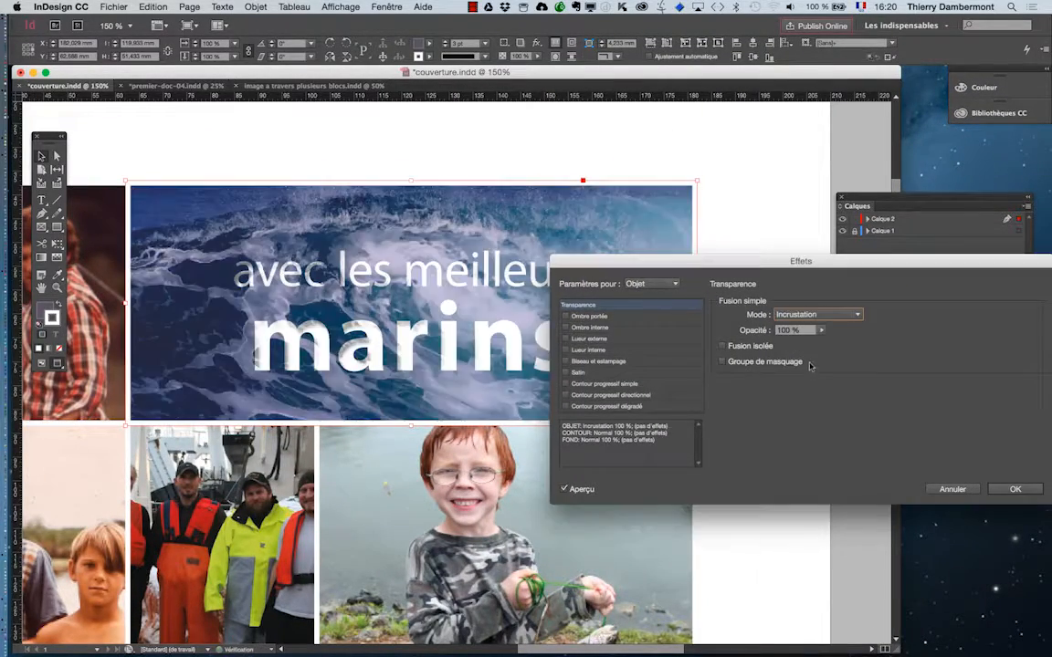
{"action": "left_click", "coordinate": [807, 315]}
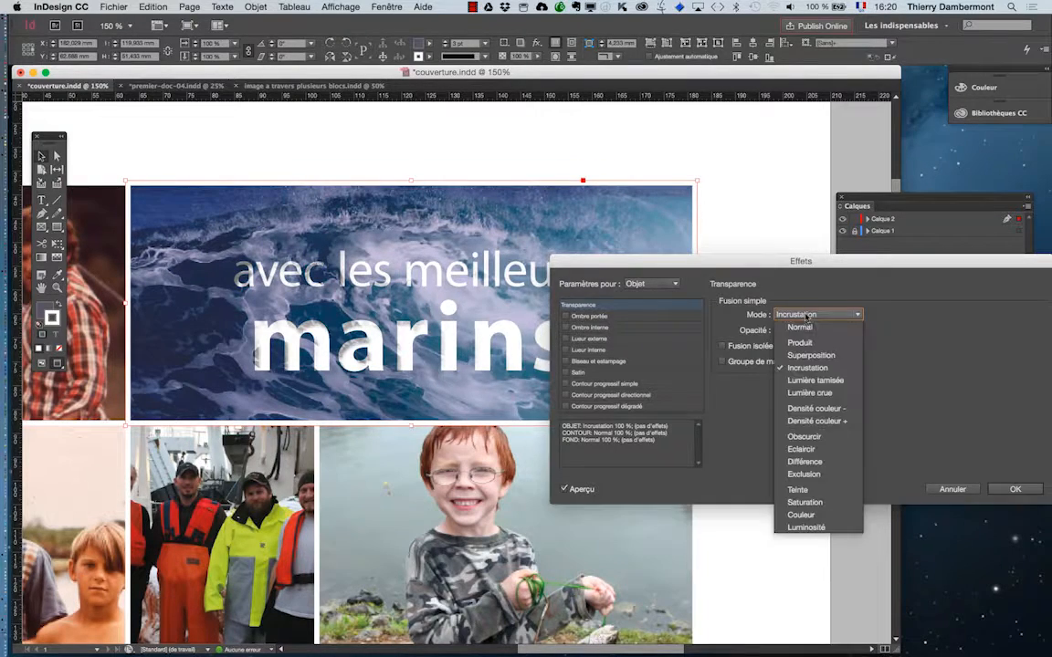
{"action": "left_click", "coordinate": [808, 380]}
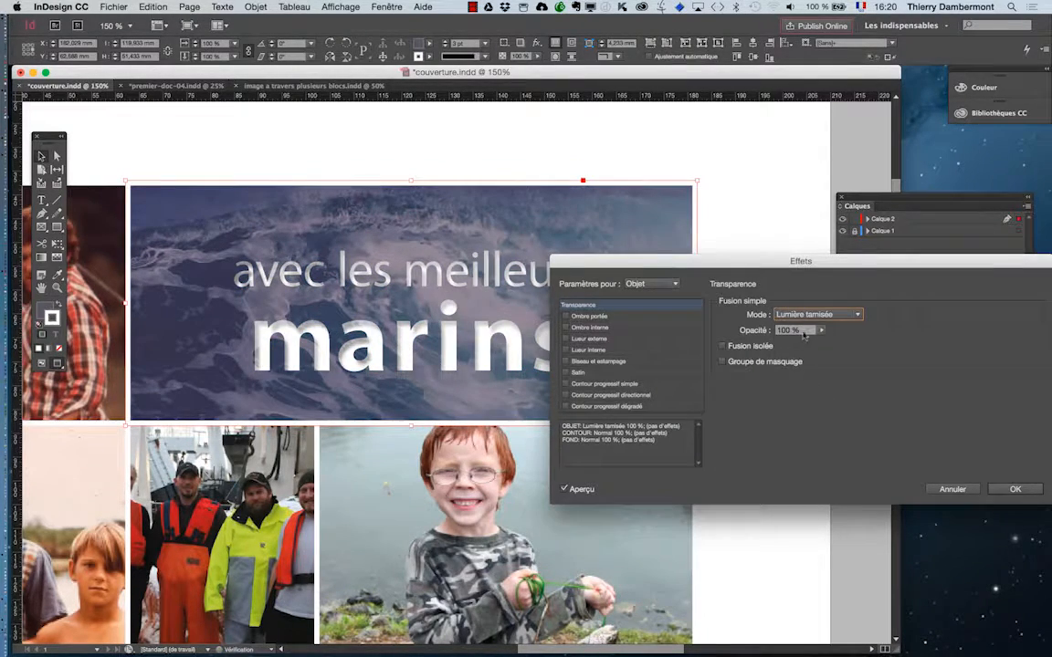
{"action": "left_click", "coordinate": [806, 314]}
{"action": "left_click", "coordinate": [812, 393]}
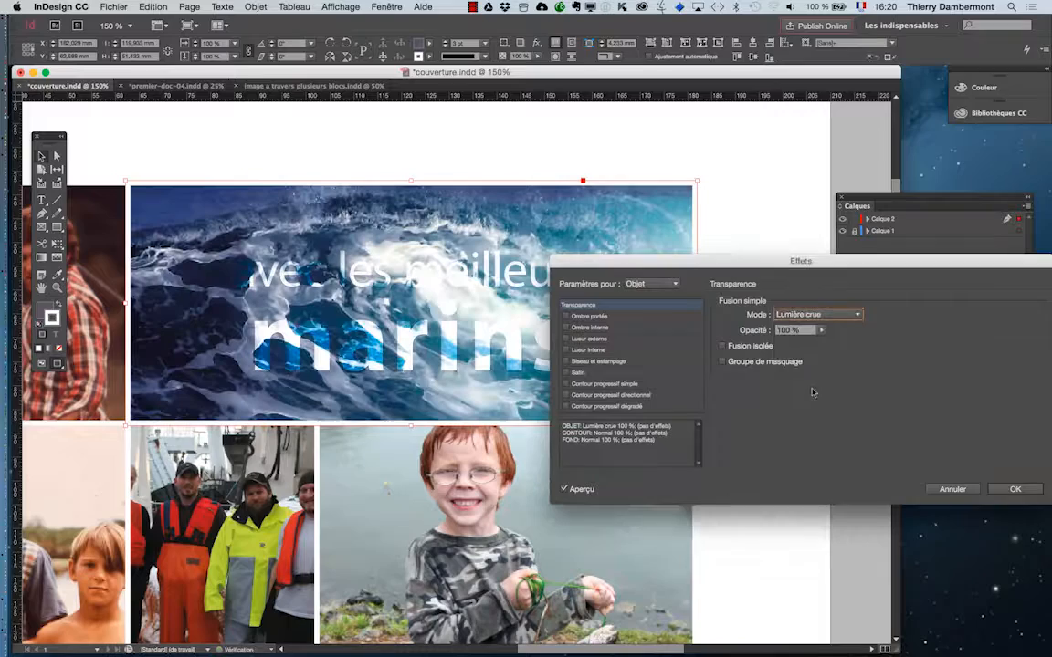
Step: Try the Densité couleur -, Densité couleur +, Obscurcir, Différence, Teinte and Couleur blending modes on the wave image block
{"action": "left_click", "coordinate": [807, 315]}
{"action": "left_click", "coordinate": [813, 407]}
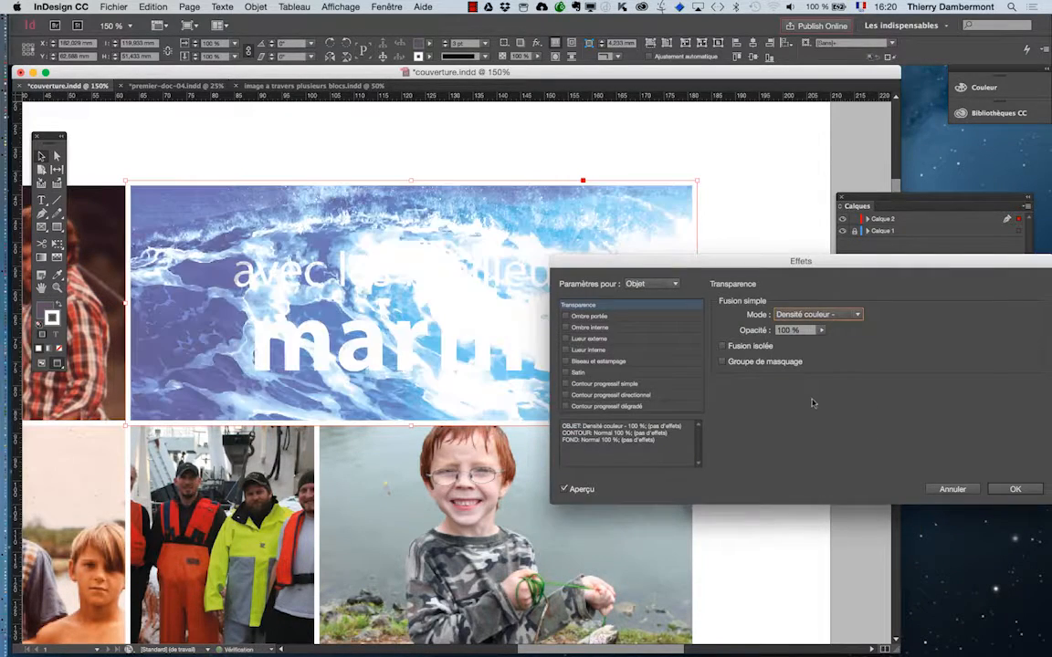
{"action": "left_click", "coordinate": [804, 315]}
{"action": "left_click", "coordinate": [812, 421]}
{"action": "left_click", "coordinate": [807, 315]}
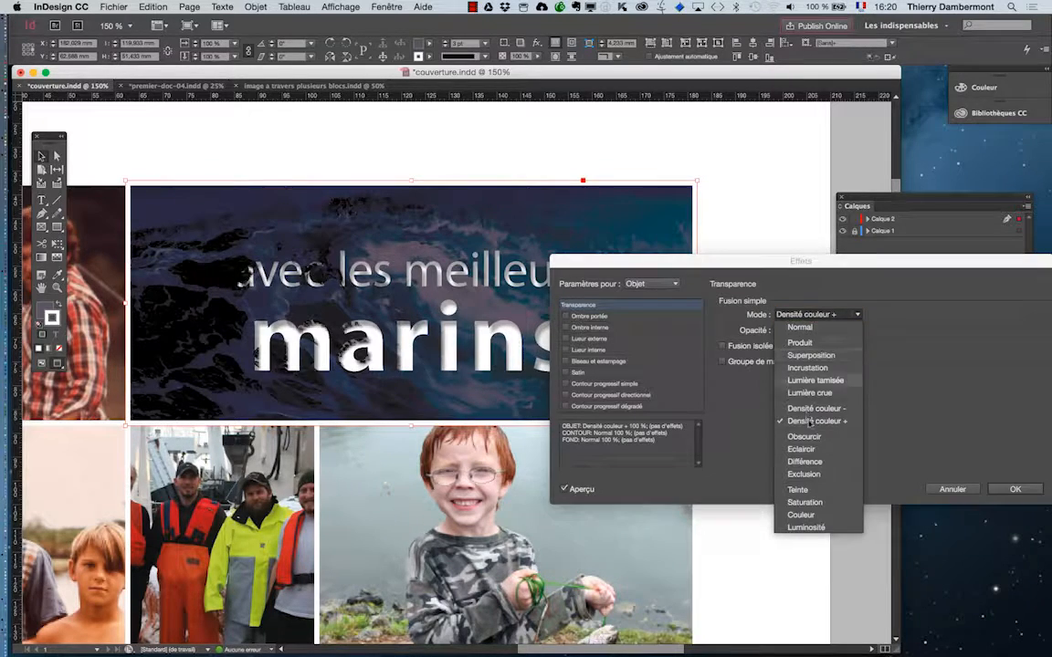
{"action": "left_click", "coordinate": [812, 435]}
{"action": "left_click", "coordinate": [802, 315]}
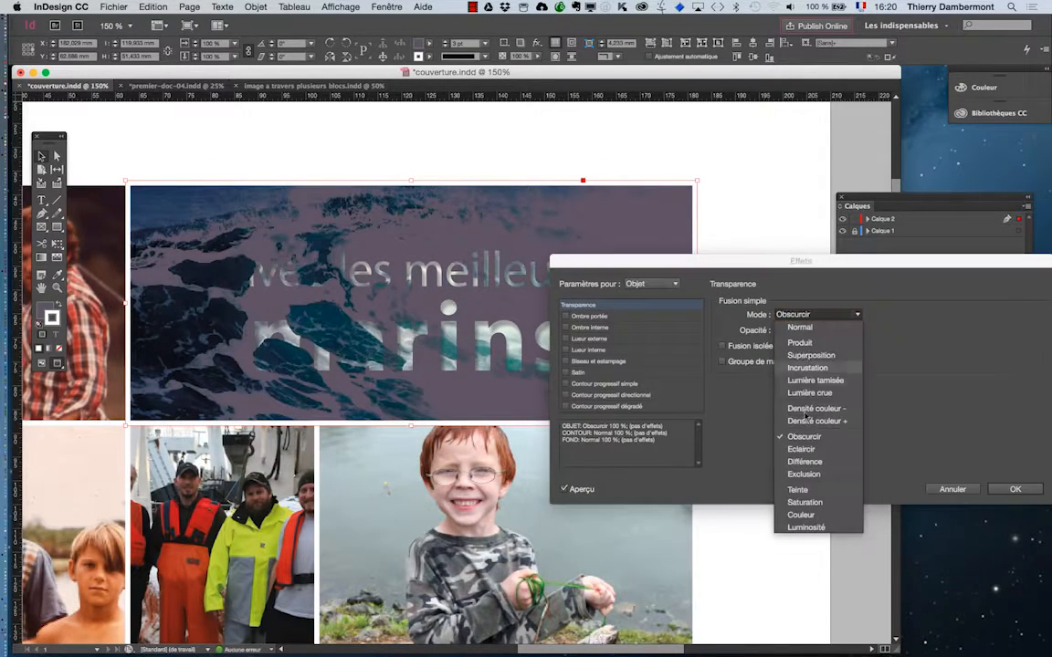
{"action": "left_click", "coordinate": [813, 467]}
{"action": "left_click", "coordinate": [794, 315]}
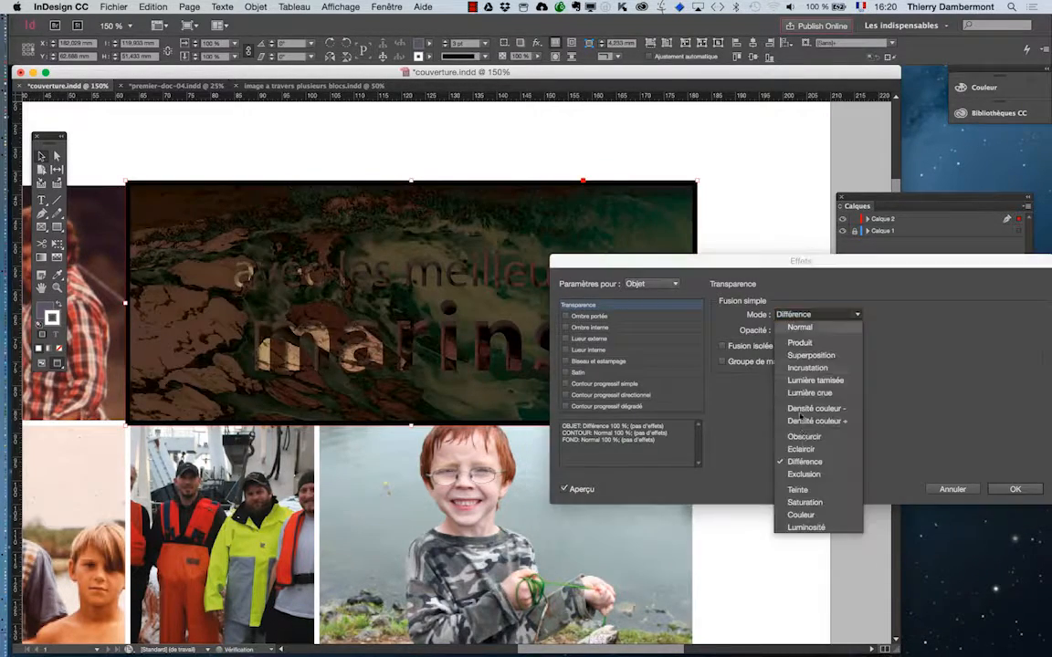
{"action": "left_click", "coordinate": [807, 493]}
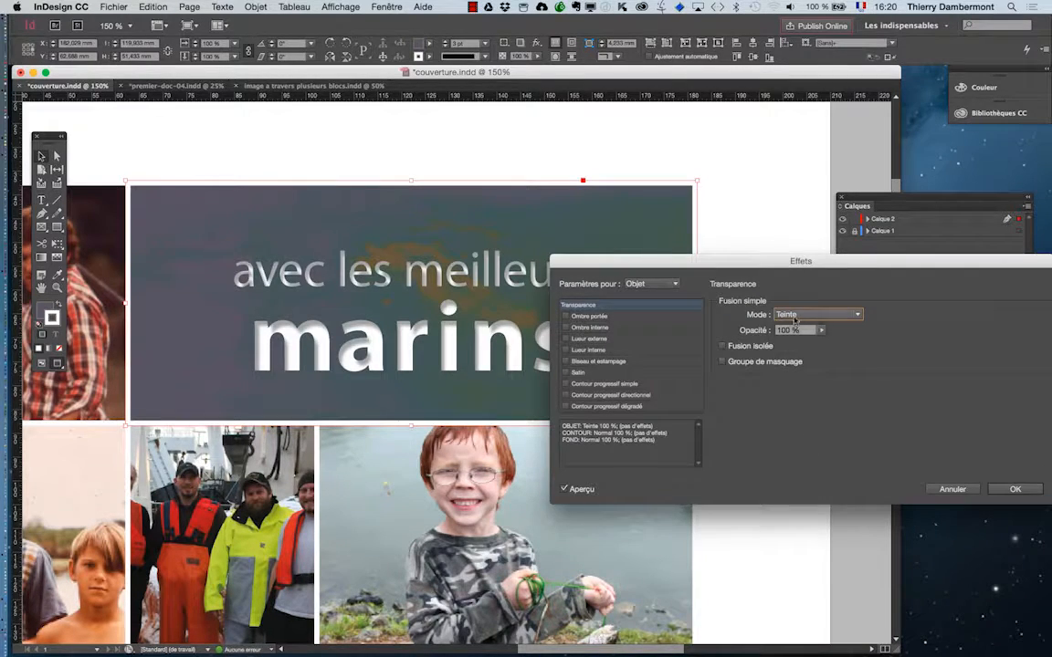
{"action": "left_click", "coordinate": [795, 315]}
{"action": "left_click", "coordinate": [806, 520]}
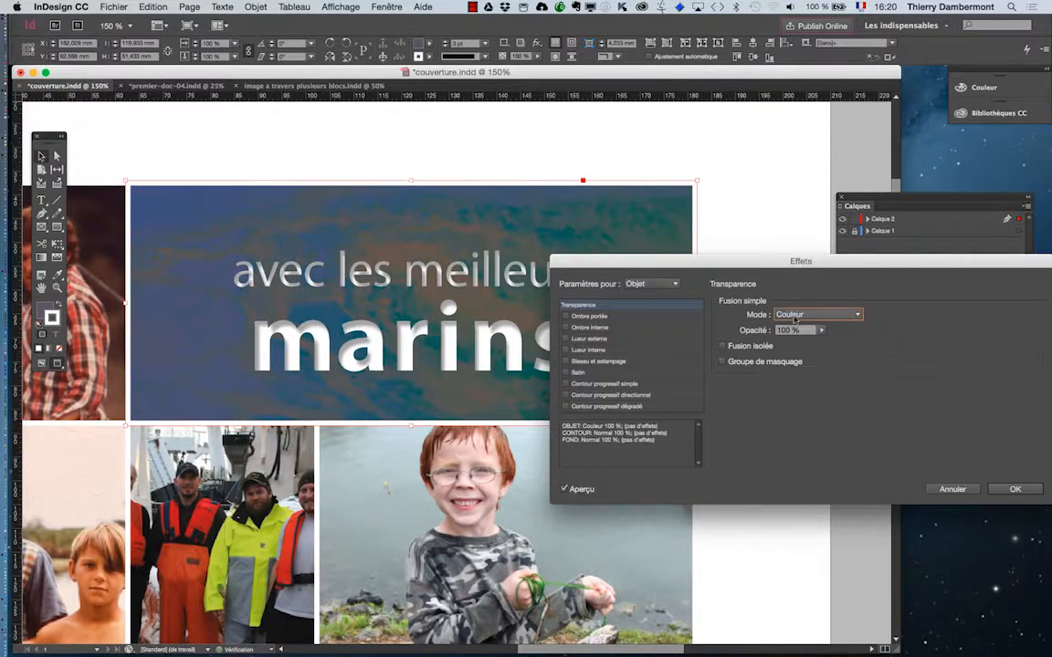
Step: Set the wave image block's blending mode to Superposition and its opacity to 55 %
{"action": "left_click", "coordinate": [795, 315]}
{"action": "left_click", "coordinate": [808, 354]}
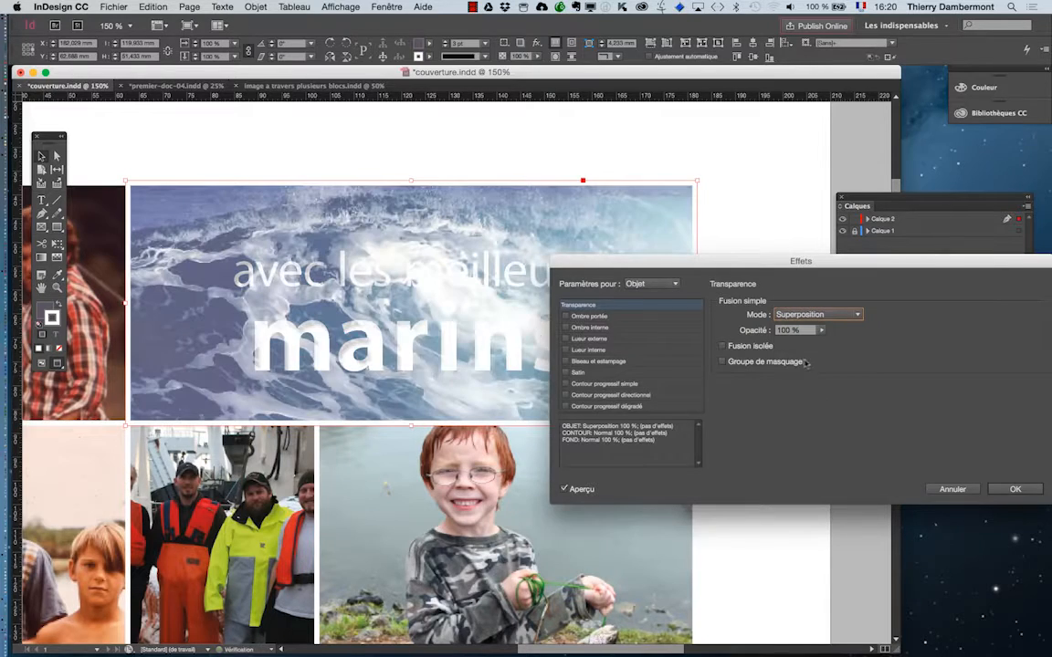
{"action": "left_click", "coordinate": [821, 330]}
{"action": "left_click_drag", "start_coordinate": [825, 346], "coordinate": [796, 345]}
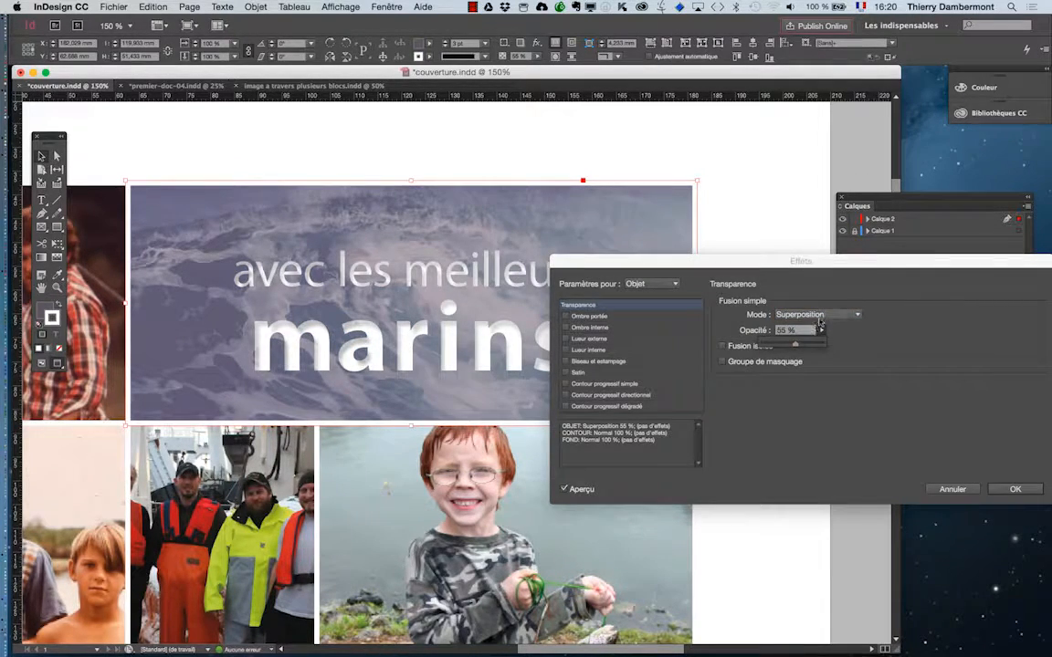
Step: Try the Produit mode, set the wave image block's blending mode to Lumière tamisée, and apply the transparency effect
{"action": "left_click", "coordinate": [819, 315]}
{"action": "left_click", "coordinate": [814, 341]}
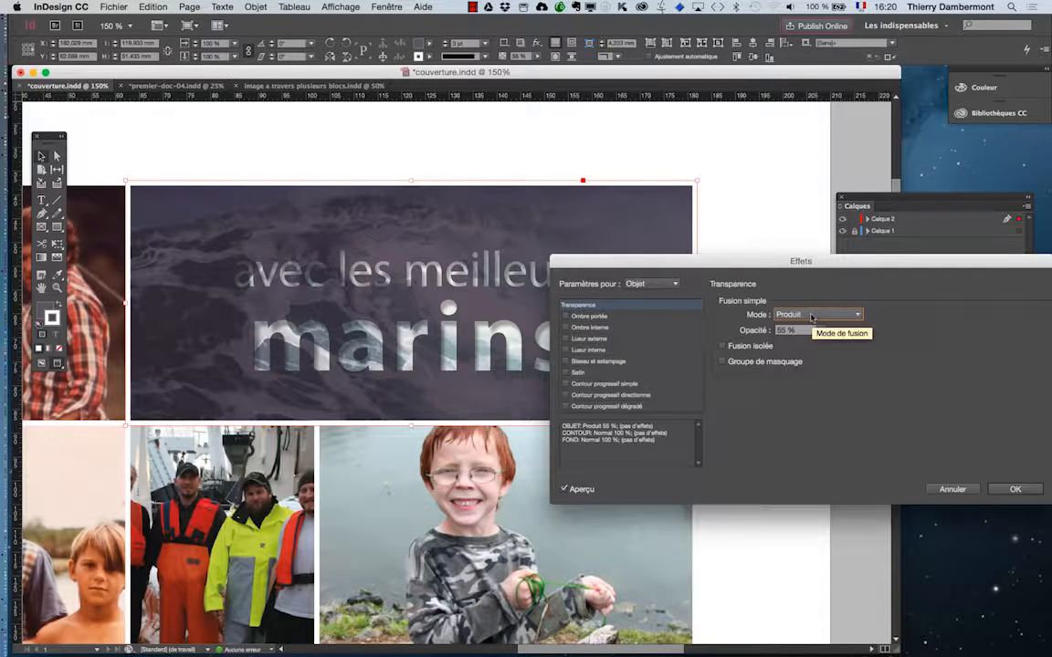
{"action": "left_click", "coordinate": [810, 317]}
{"action": "left_click", "coordinate": [815, 380]}
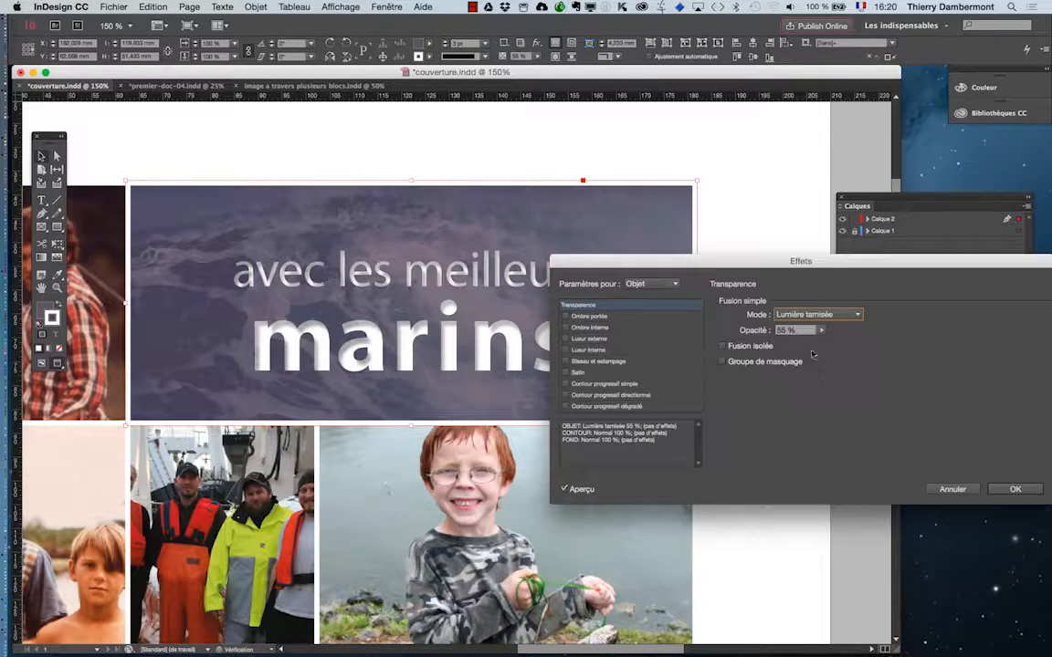
{"action": "left_click", "coordinate": [1010, 492]}
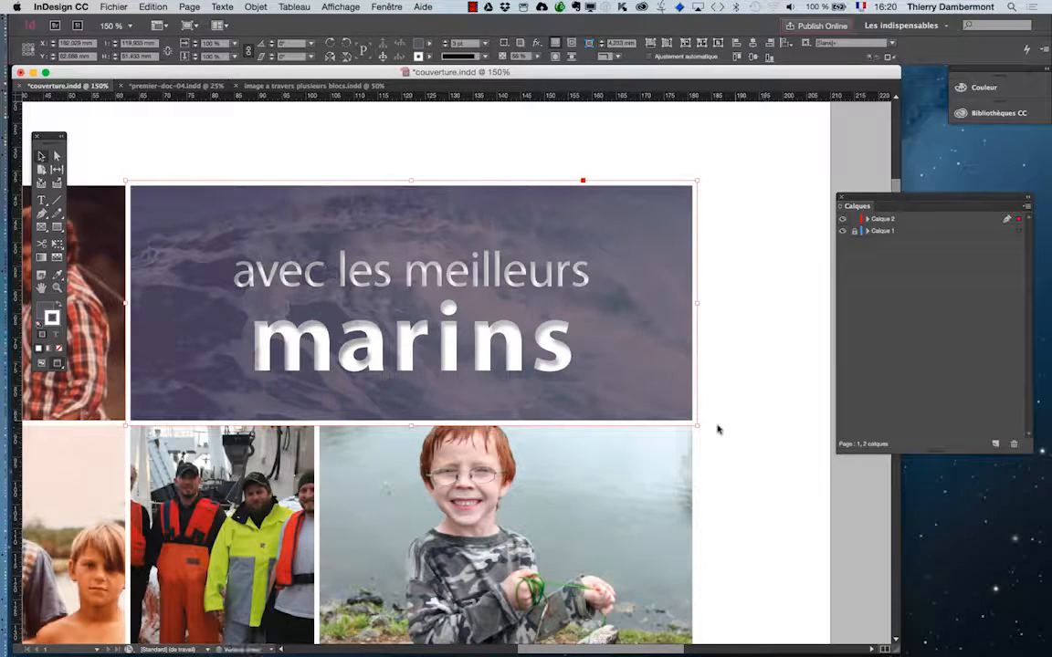
Step: Deselect the wave image block, lock Calque 2 and unlock Calque 1
{"action": "left_click", "coordinate": [709, 487]}
{"action": "key", "text": "super+1"}
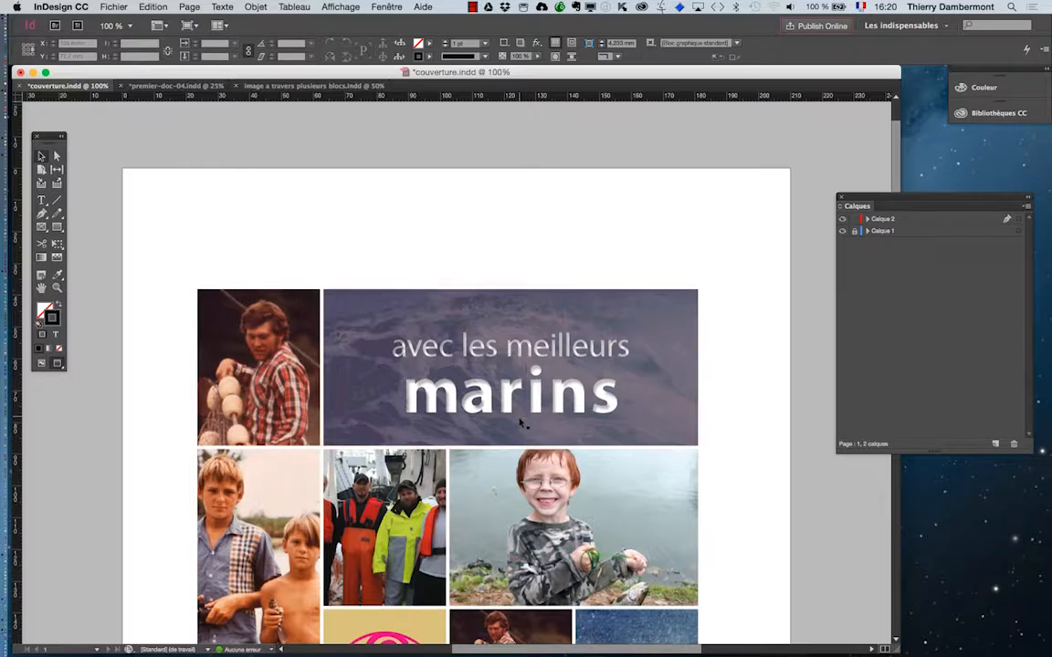
{"action": "scroll", "coordinate": [528, 425], "scroll_direction": "up", "scroll_amount": 1}
{"action": "scroll", "coordinate": [531, 431], "scroll_direction": "up", "scroll_amount": 1}
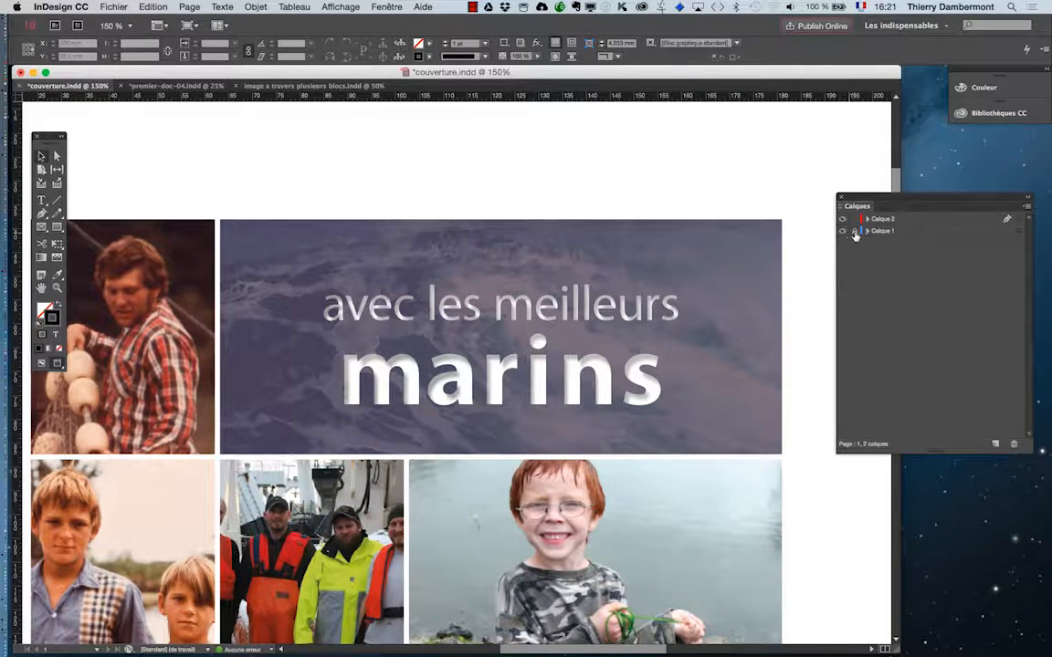
{"action": "left_click_drag", "start_coordinate": [855, 198], "coordinate": [826, 225]}
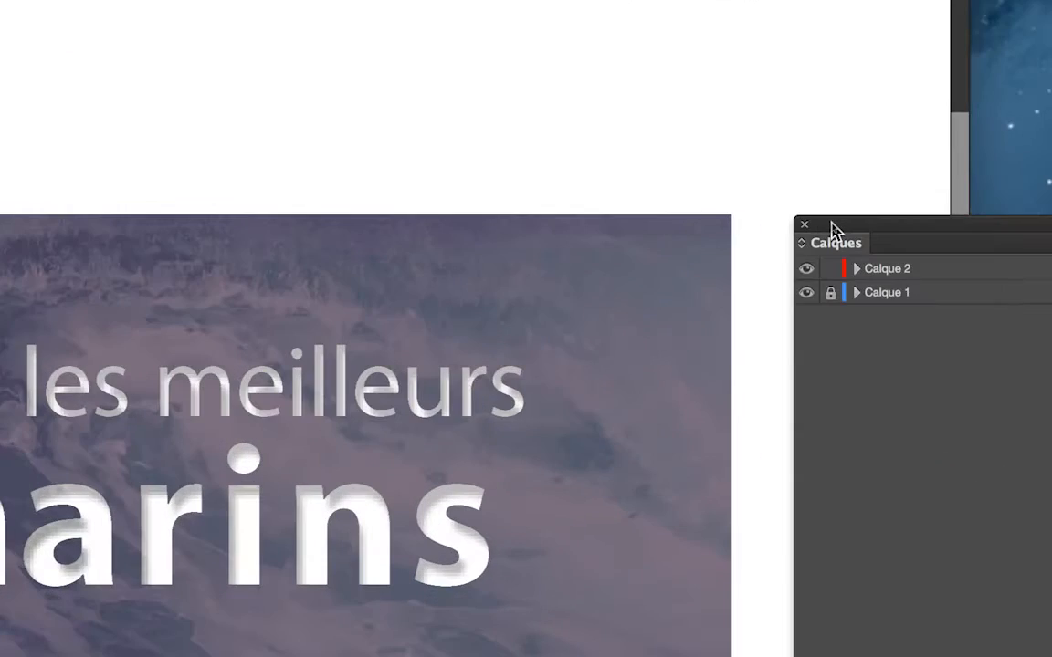
{"action": "left_click", "coordinate": [830, 268]}
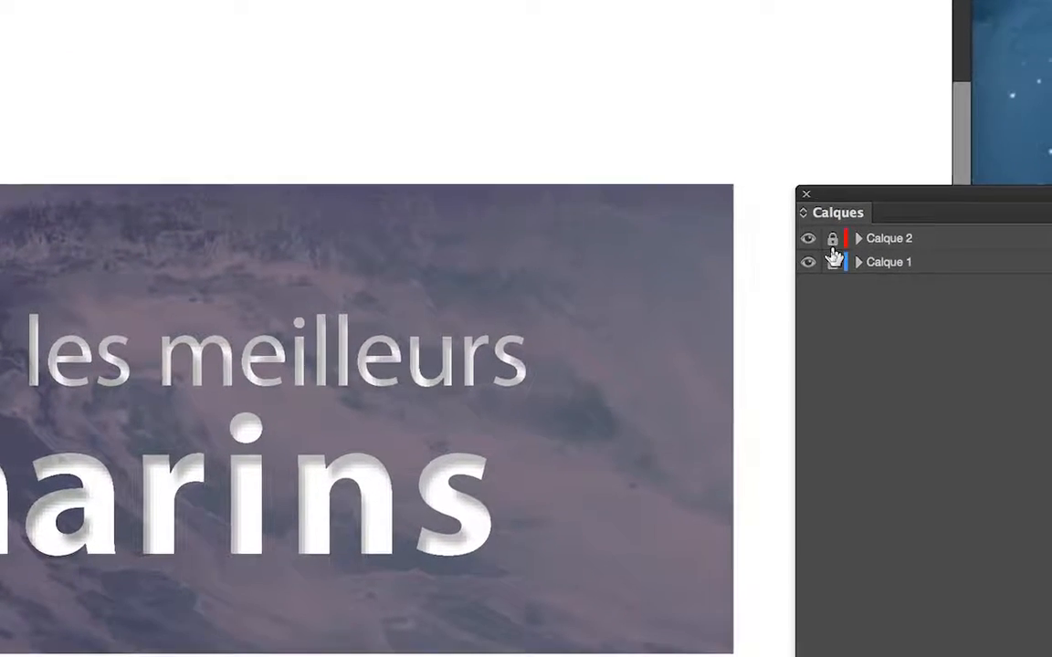
{"action": "left_click", "coordinate": [831, 293]}
Step: Select the title text block on Calque 1, make its fill active and display the Nuancier swatches
{"action": "left_click", "coordinate": [851, 253]}
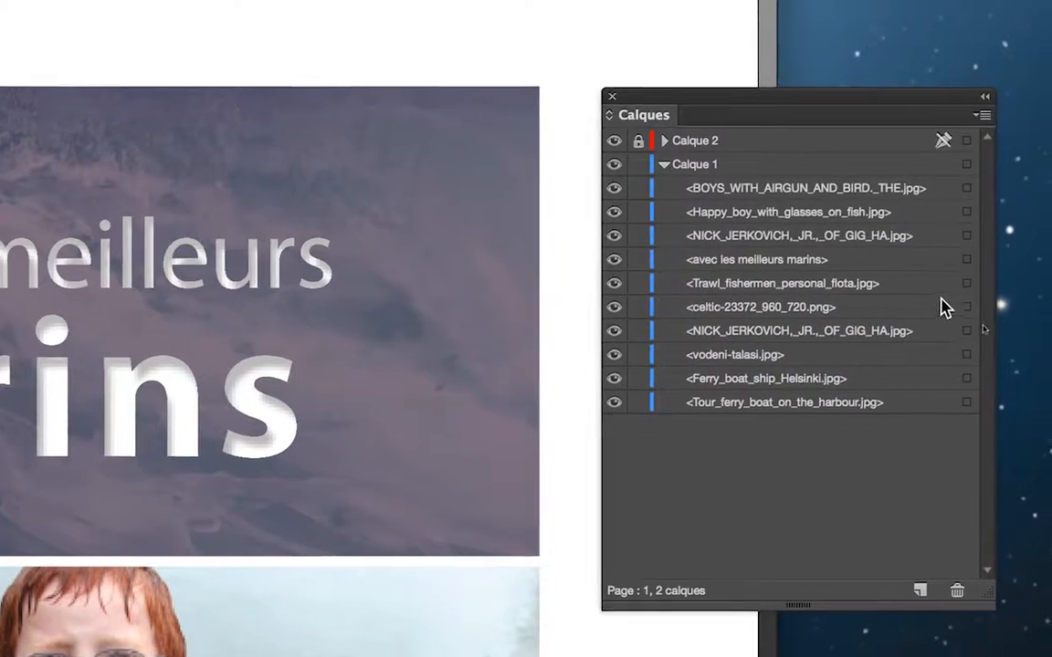
{"action": "left_click", "coordinate": [955, 272]}
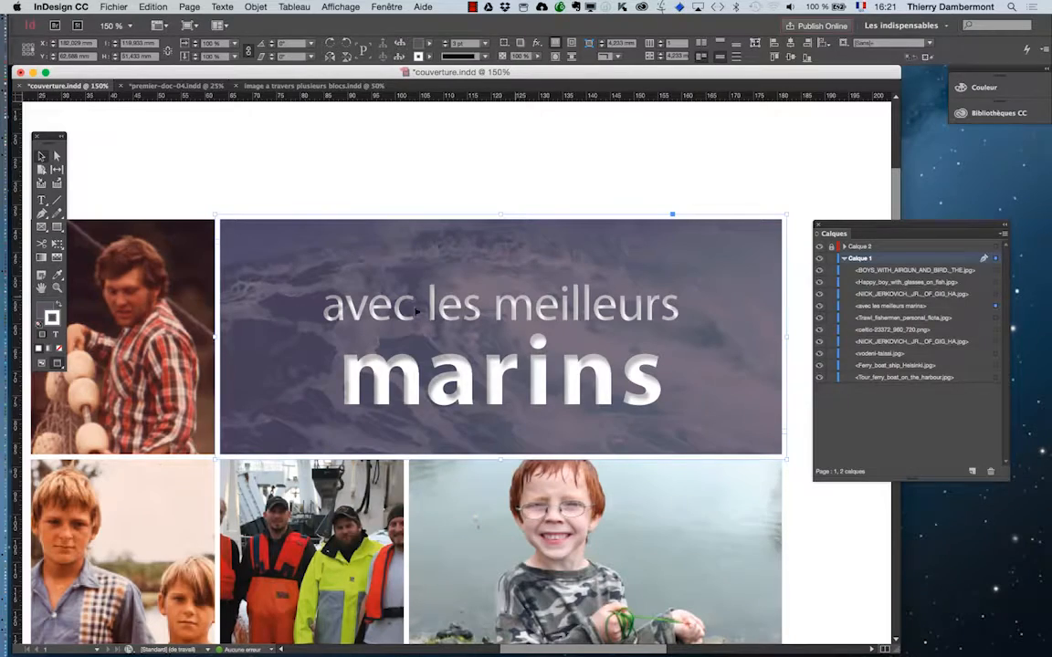
{"action": "left_click_drag", "start_coordinate": [57, 136], "coordinate": [770, 130]}
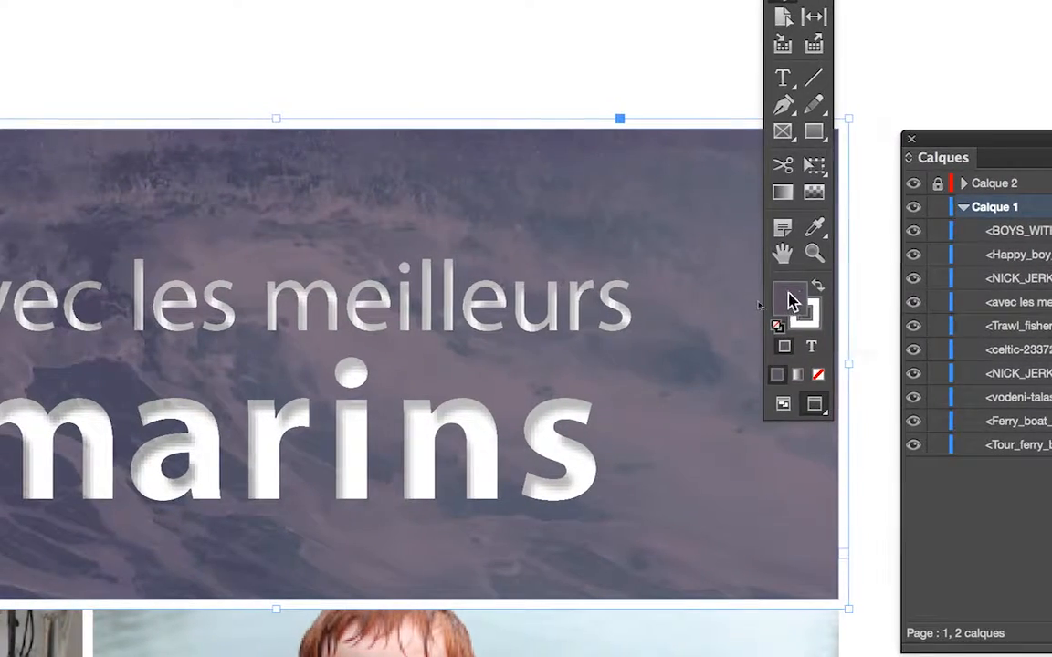
{"action": "left_click", "coordinate": [783, 300]}
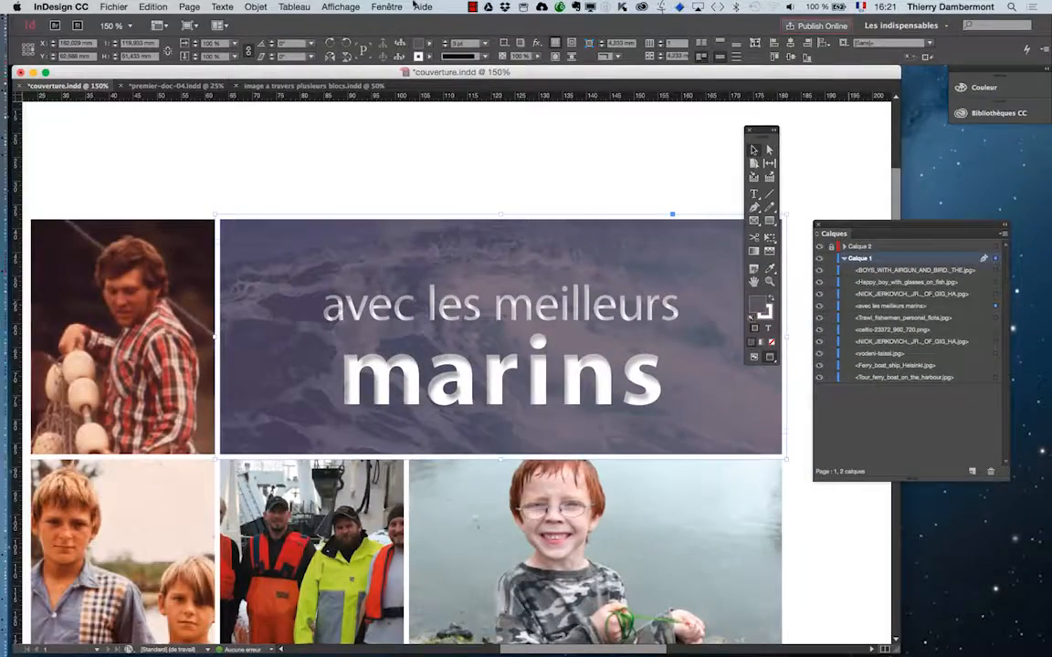
{"action": "left_click", "coordinate": [386, 6]}
{"action": "mouse_move", "coordinate": [551, 128]}
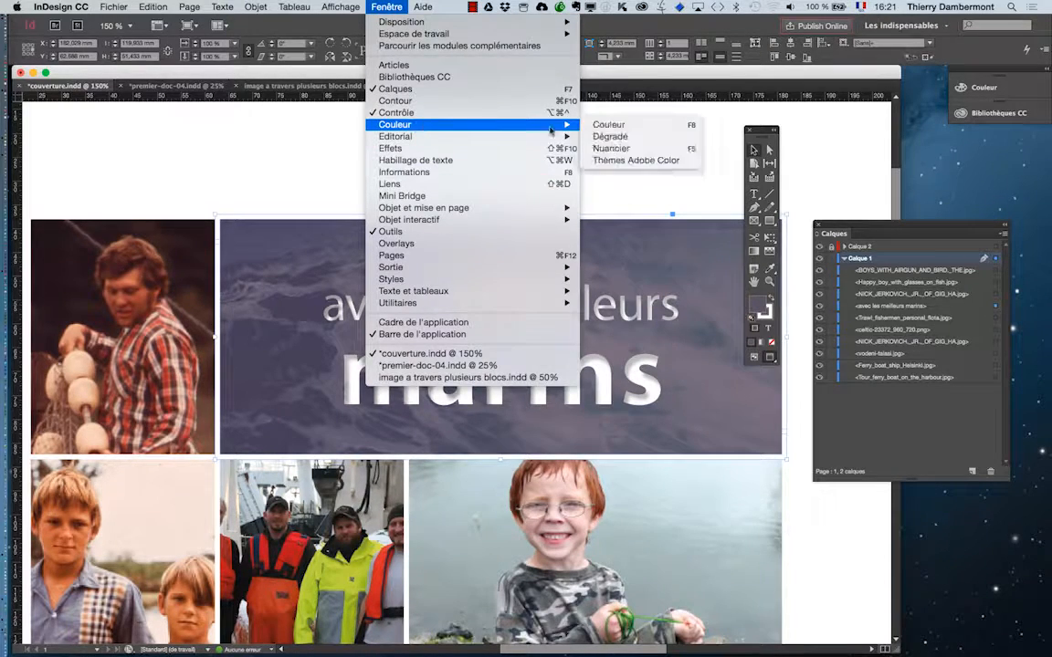
{"action": "left_click", "coordinate": [610, 148]}
Step: Try the pure yellow, magenta and cyan swatches as the title block's fill
{"action": "left_click", "coordinate": [739, 292]}
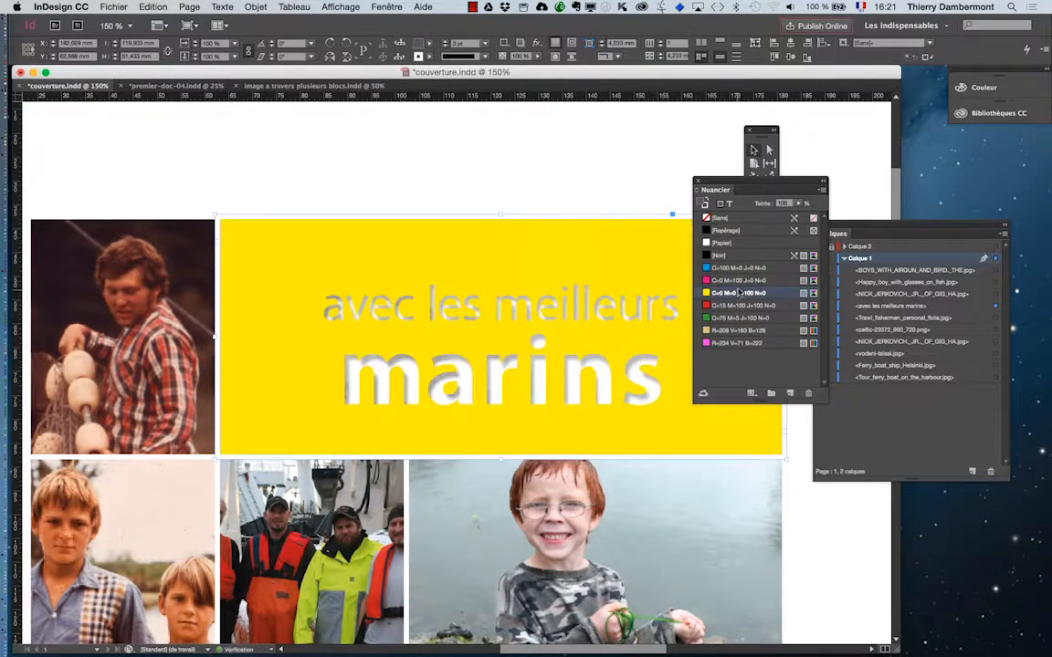
{"action": "left_click", "coordinate": [740, 281]}
{"action": "left_click", "coordinate": [740, 267]}
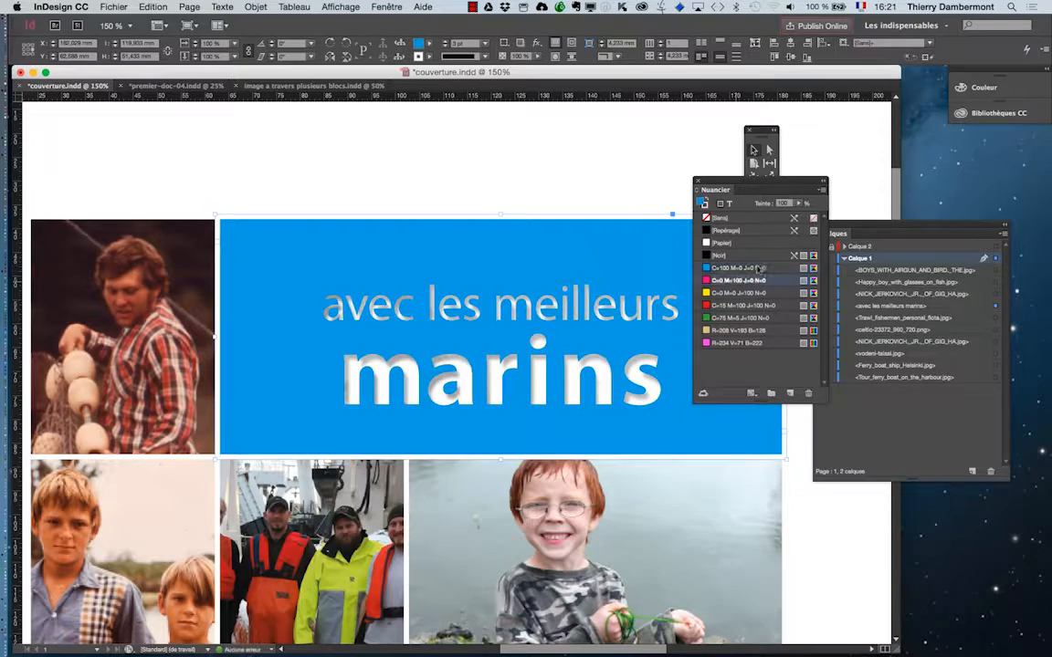
{"action": "left_click", "coordinate": [739, 280]}
Step: Try the cyan and the R=208 V=193 B=128 swatches at a reduced tint on the title block's fill
{"action": "left_click_drag", "start_coordinate": [769, 215], "coordinate": [869, 154]}
{"action": "left_click", "coordinate": [844, 237]}
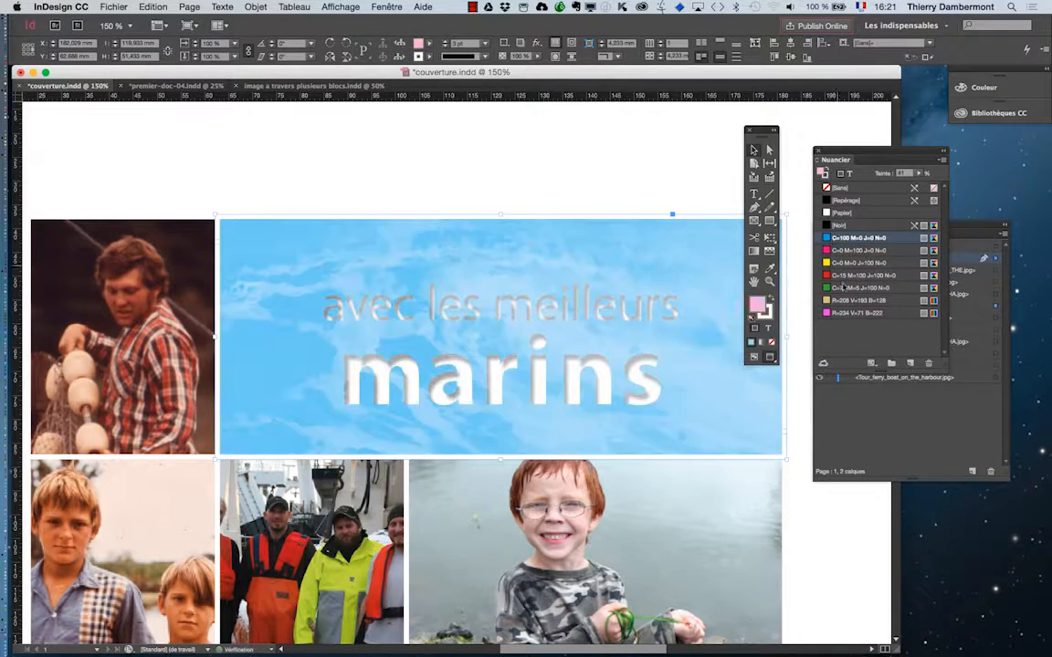
{"action": "left_click", "coordinate": [854, 300]}
{"action": "left_click", "coordinate": [846, 238]}
{"action": "left_click_drag", "start_coordinate": [874, 188], "coordinate": [888, 186]}
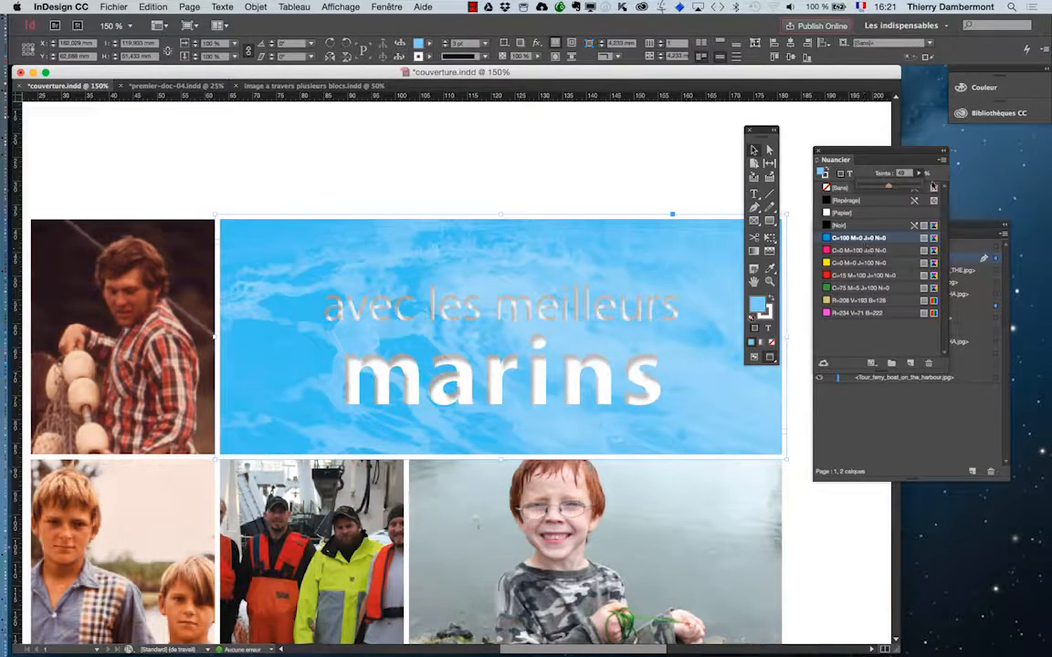
Step: Create an RVB colour swatch with R=43 V=70 B=64 and add it to the Ma bibliothèque library
{"action": "left_click", "coordinate": [943, 161]}
{"action": "left_click", "coordinate": [785, 165]}
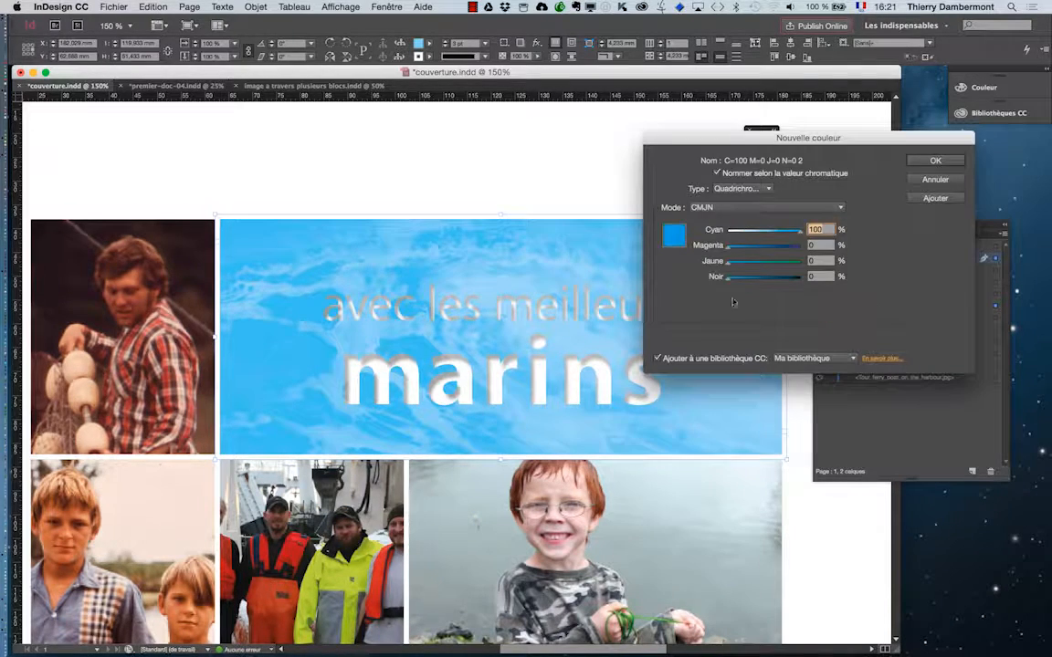
{"action": "left_click", "coordinate": [783, 248]}
{"action": "left_click", "coordinate": [756, 209]}
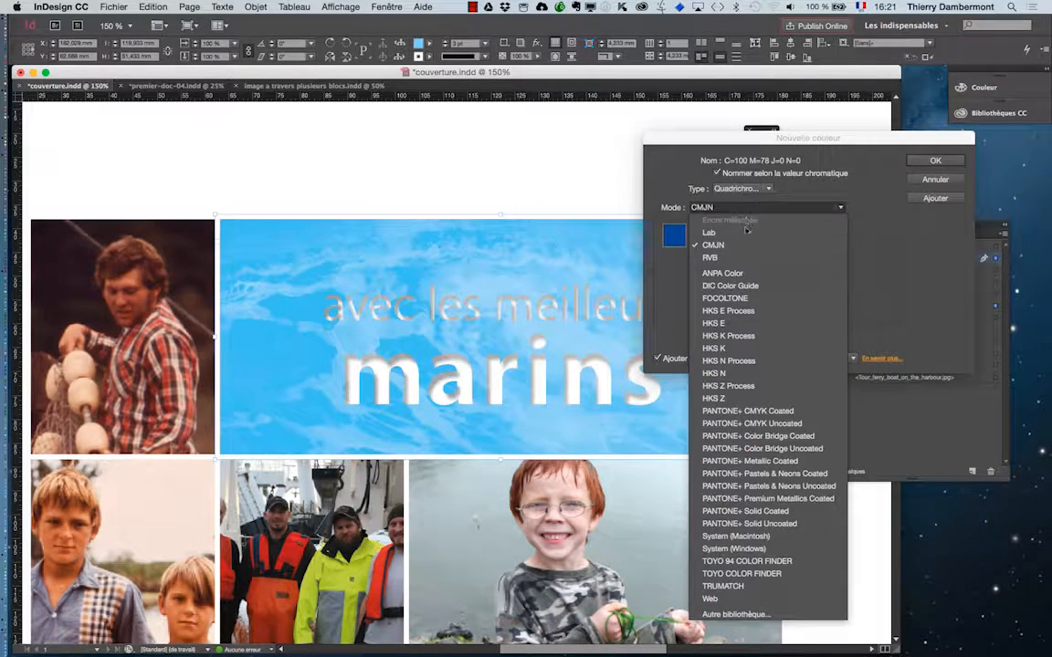
{"action": "left_click", "coordinate": [745, 258]}
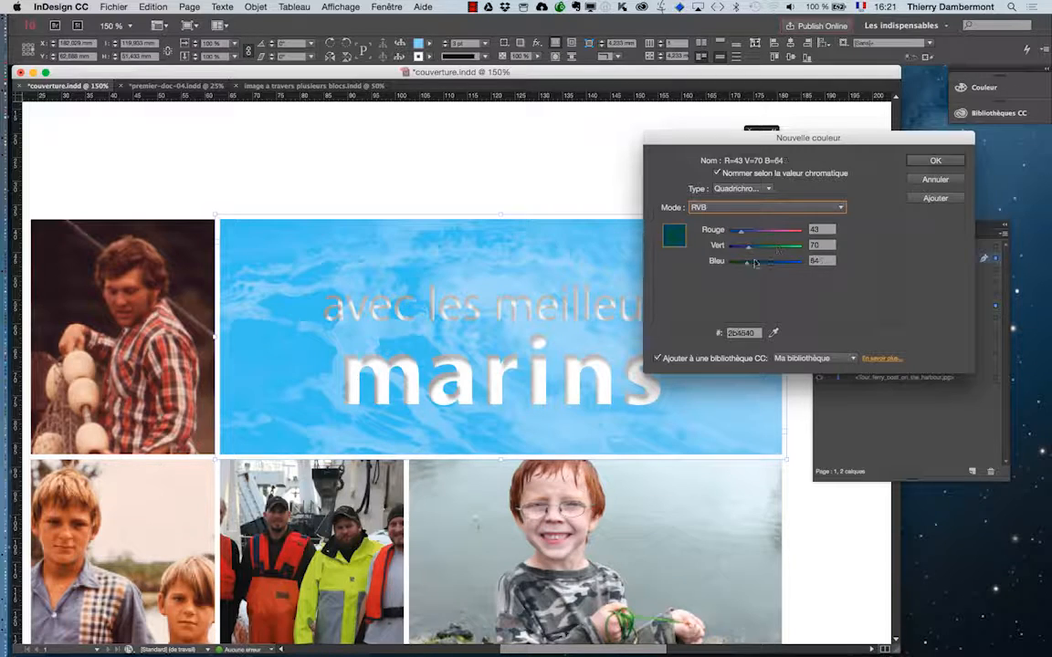
{"action": "left_click", "coordinate": [911, 161]}
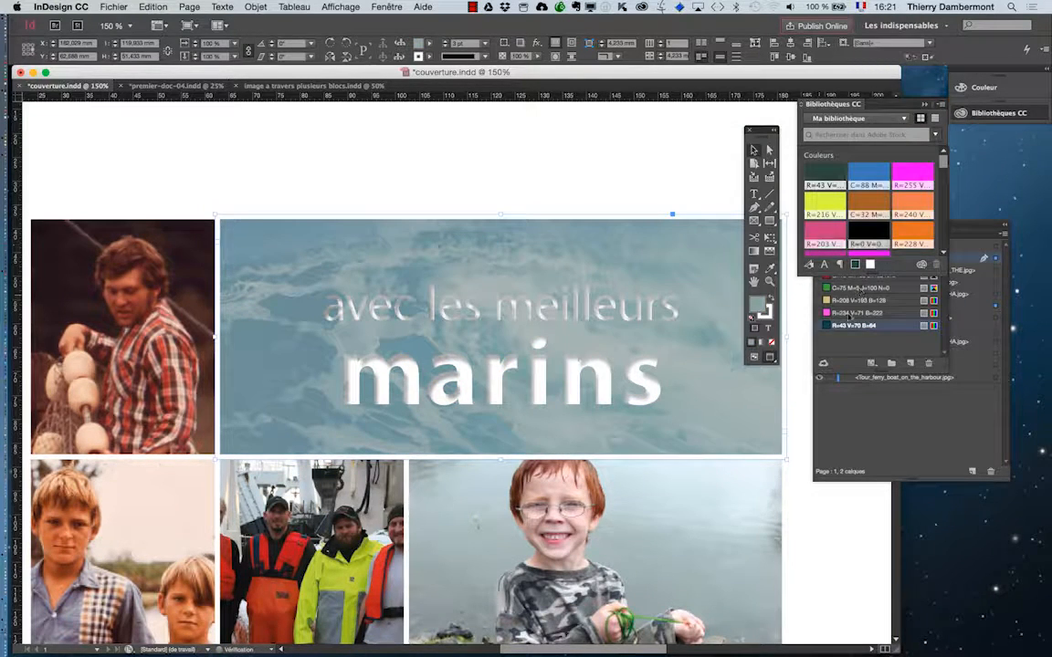
Step: Fill the title block with the R=43 V=70 B=64 swatch at 100 % tint, close the library display and deselect the block
{"action": "double_click", "coordinate": [909, 327]}
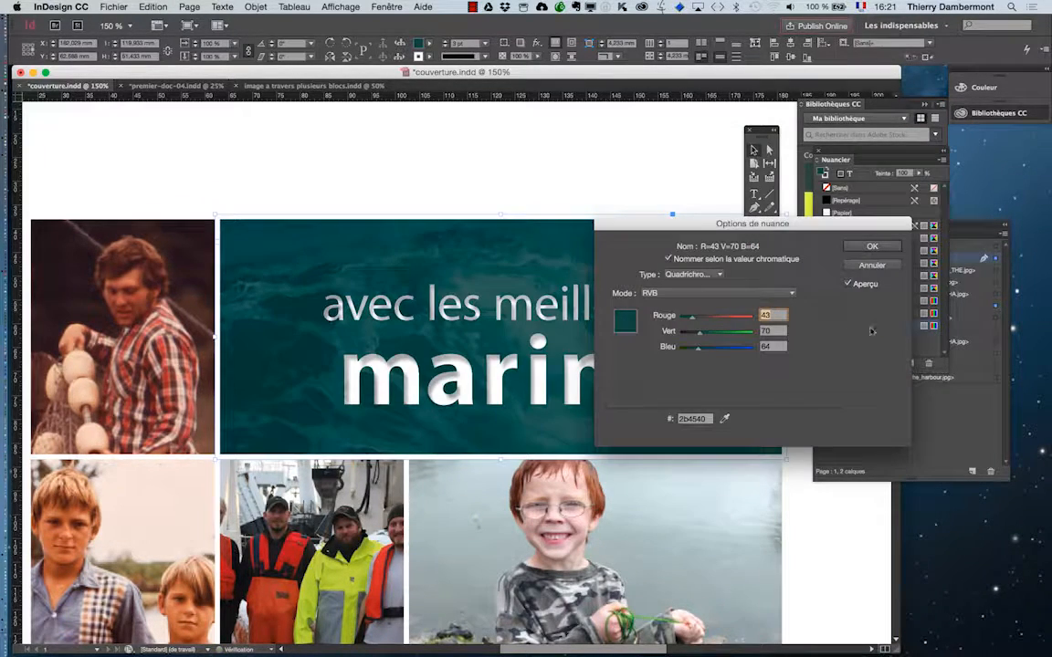
{"action": "left_click", "coordinate": [890, 247]}
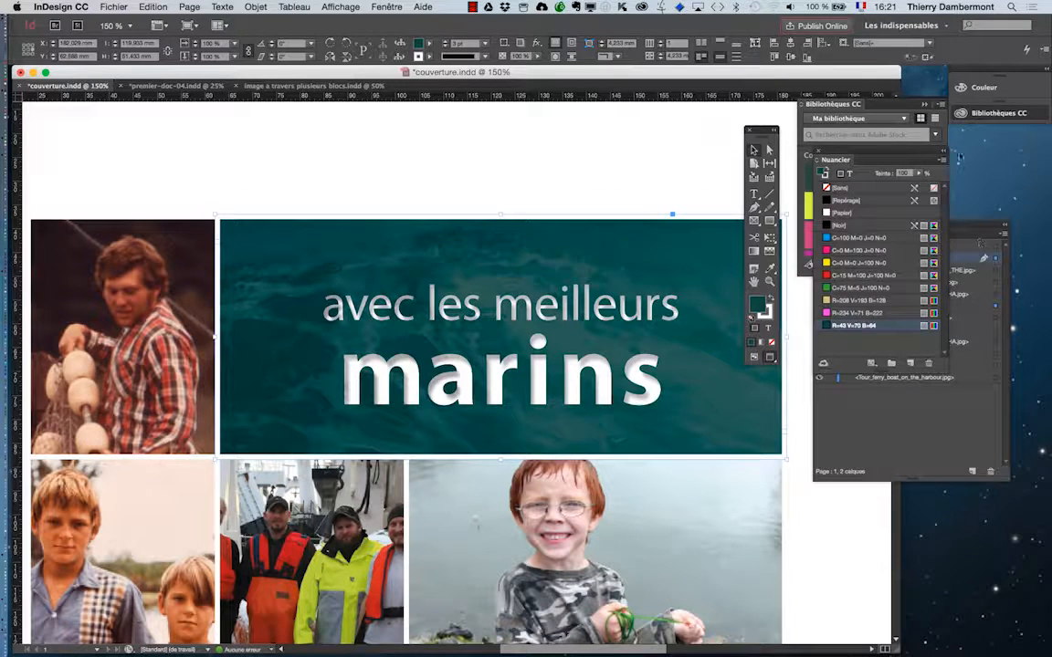
{"action": "left_click", "coordinate": [934, 105]}
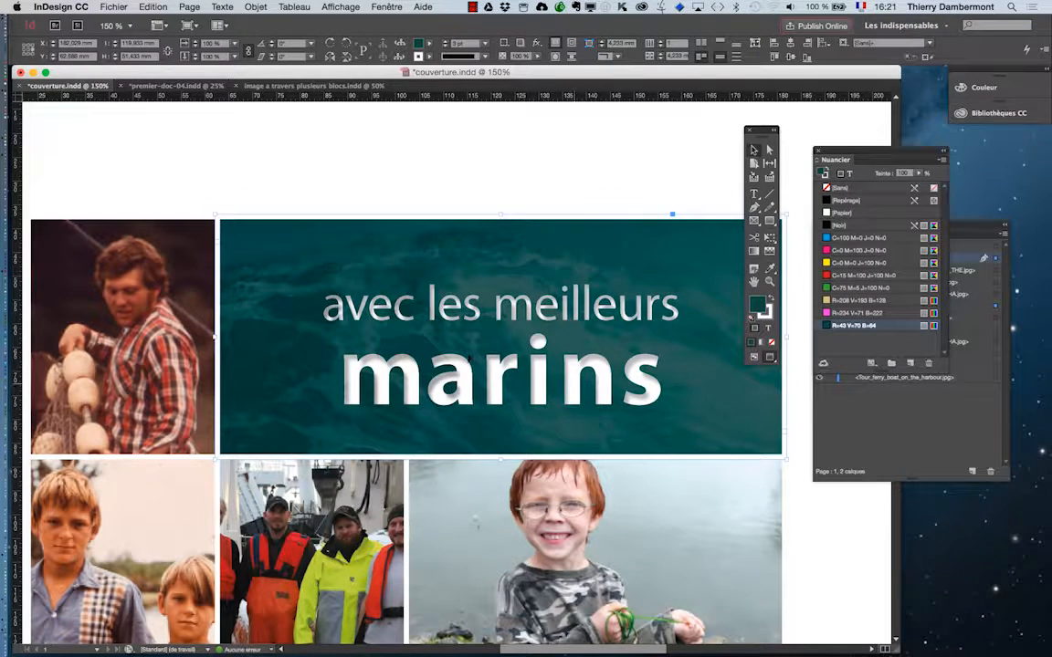
{"action": "left_click", "coordinate": [426, 174]}
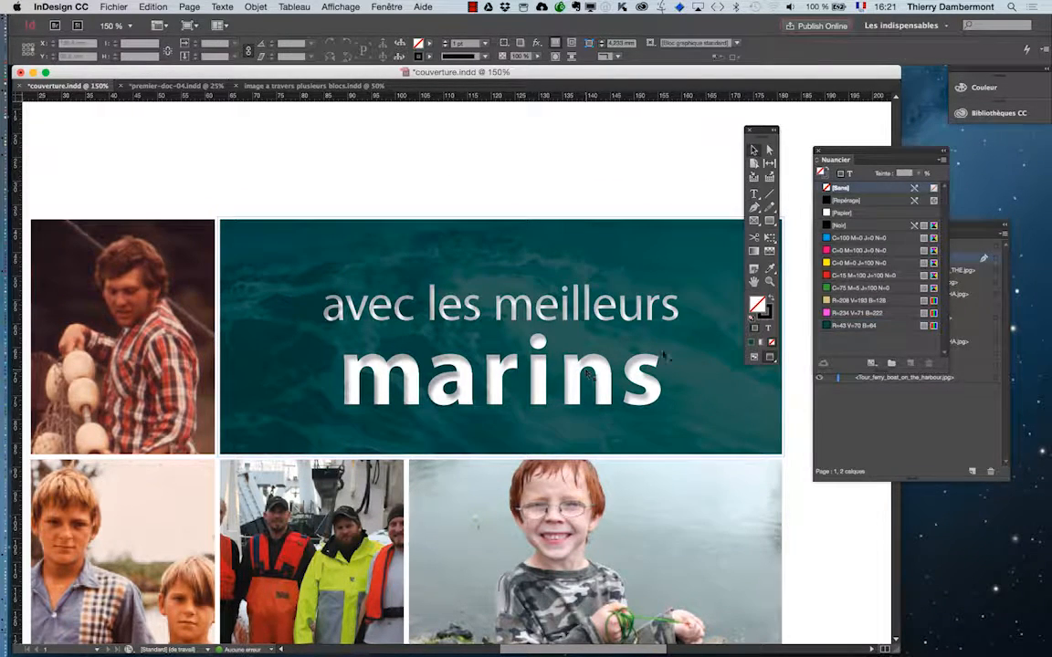
Step: Save the document, switch to the Finder and compress couverture.indd into a zip archive
{"action": "left_click", "coordinate": [110, 6]}
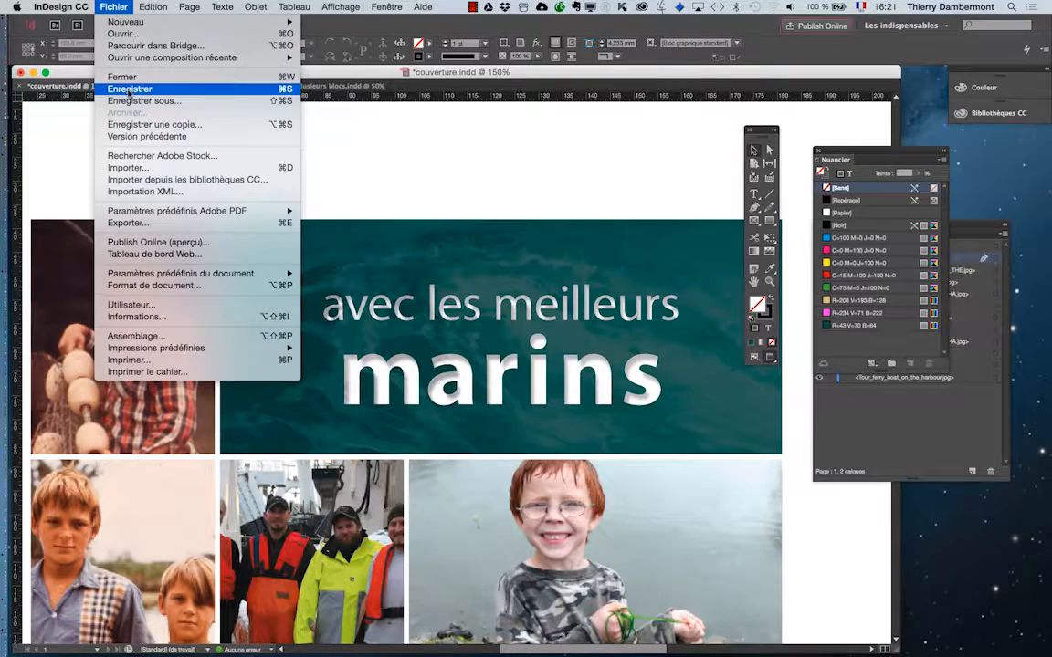
{"action": "left_click", "coordinate": [116, 81]}
{"action": "key", "text": "super+Tab"}
{"action": "key", "text": "super+Tab"}
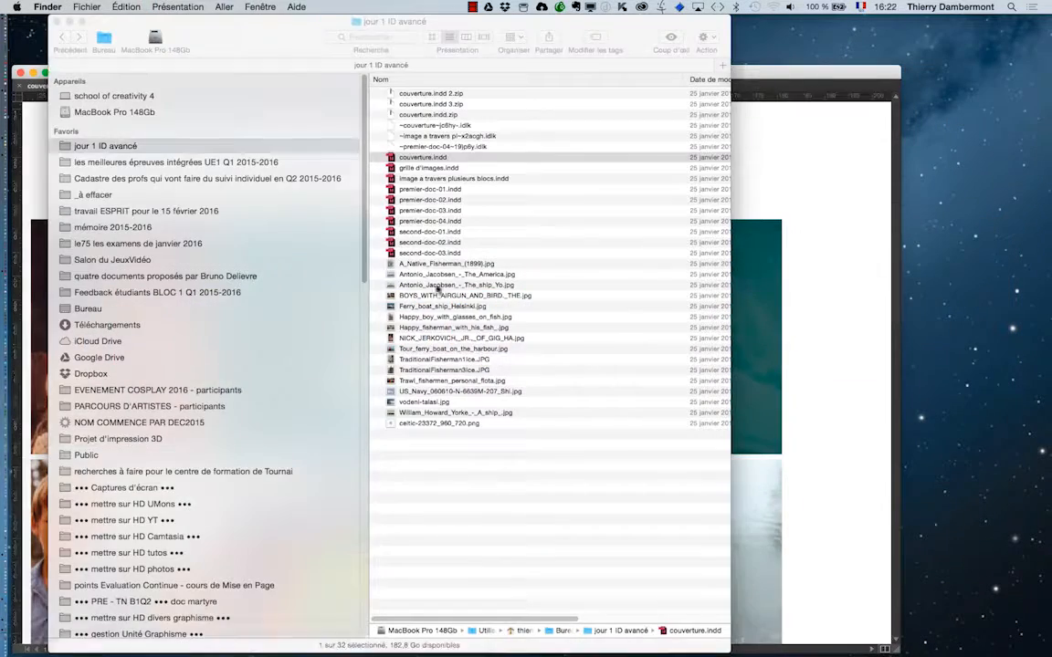
{"action": "right_click", "coordinate": [422, 159]}
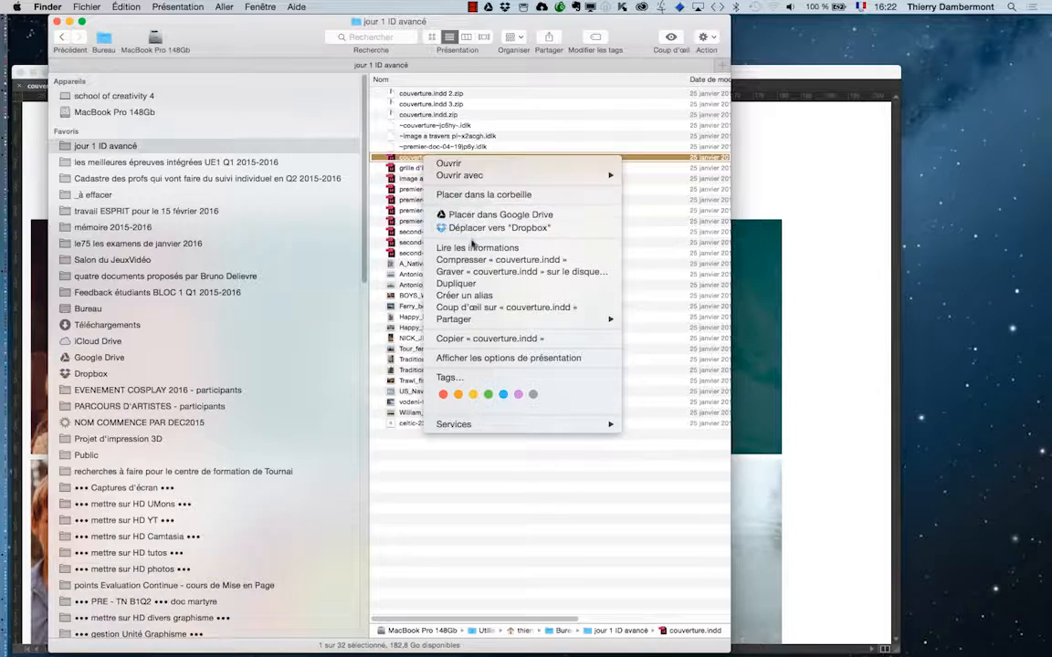
{"action": "left_click", "coordinate": [473, 260]}
Step: Return to InDesign, hide the Outils palette and rearrange the Nuancier and Calques palettes so both are fully accessible
{"action": "key", "text": "super+Tab"}
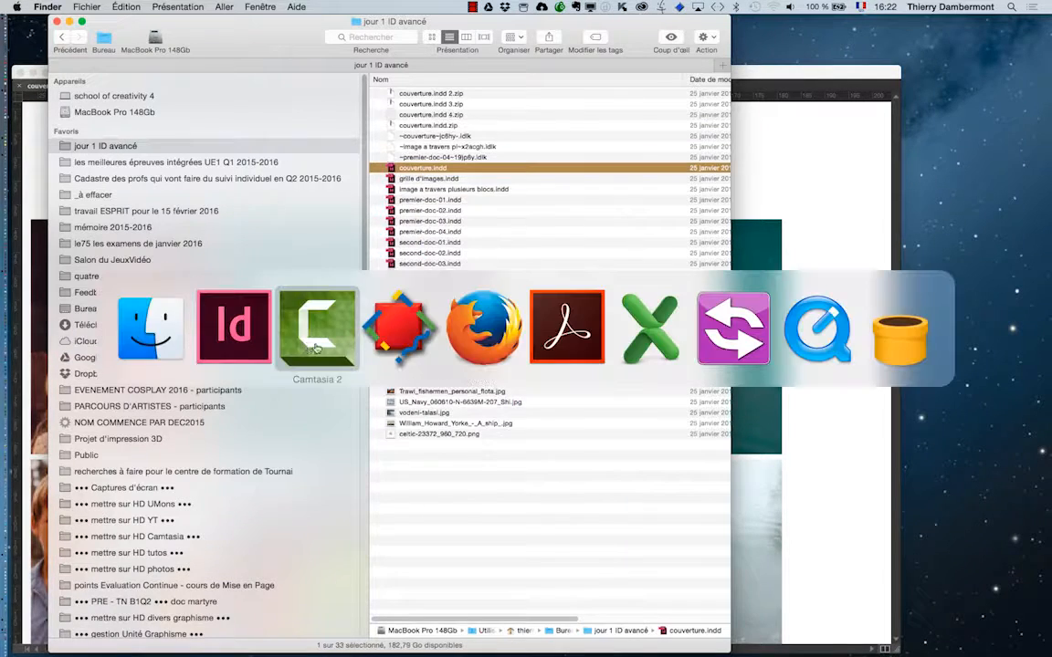
{"action": "left_click", "coordinate": [254, 347]}
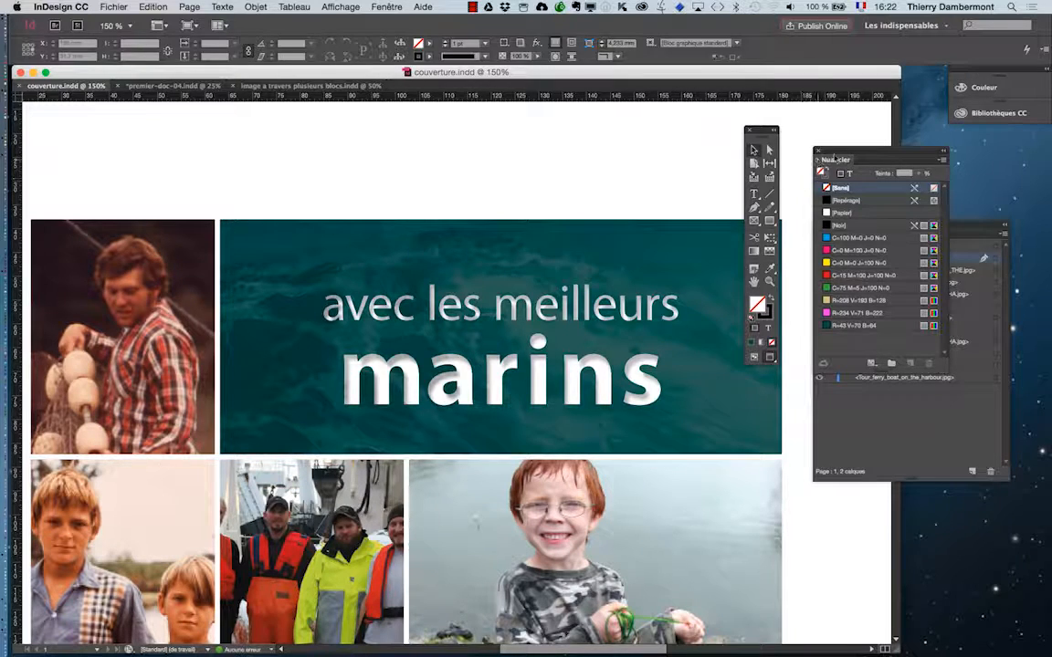
{"action": "left_click", "coordinate": [751, 132]}
{"action": "left_click_drag", "start_coordinate": [835, 160], "coordinate": [816, 495]}
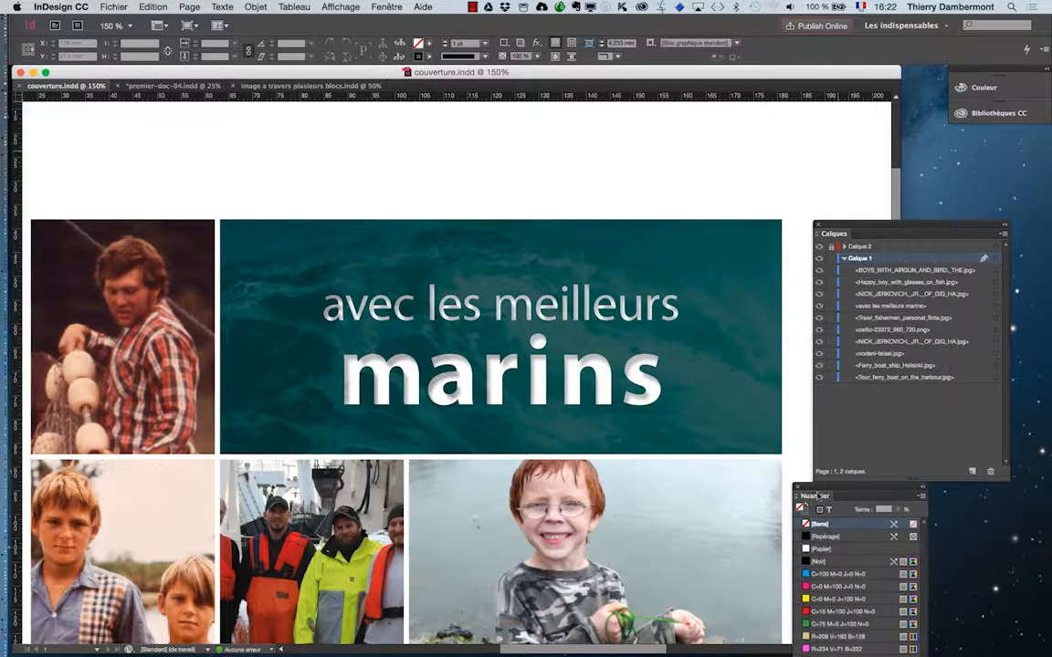
{"action": "left_click_drag", "start_coordinate": [829, 229], "coordinate": [775, 161]}
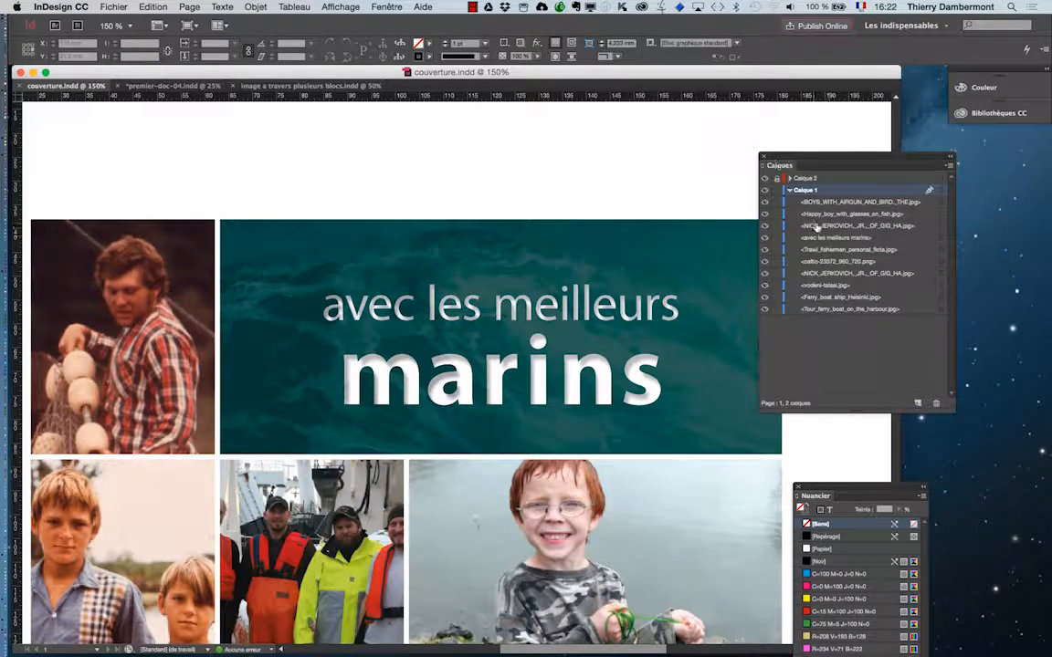